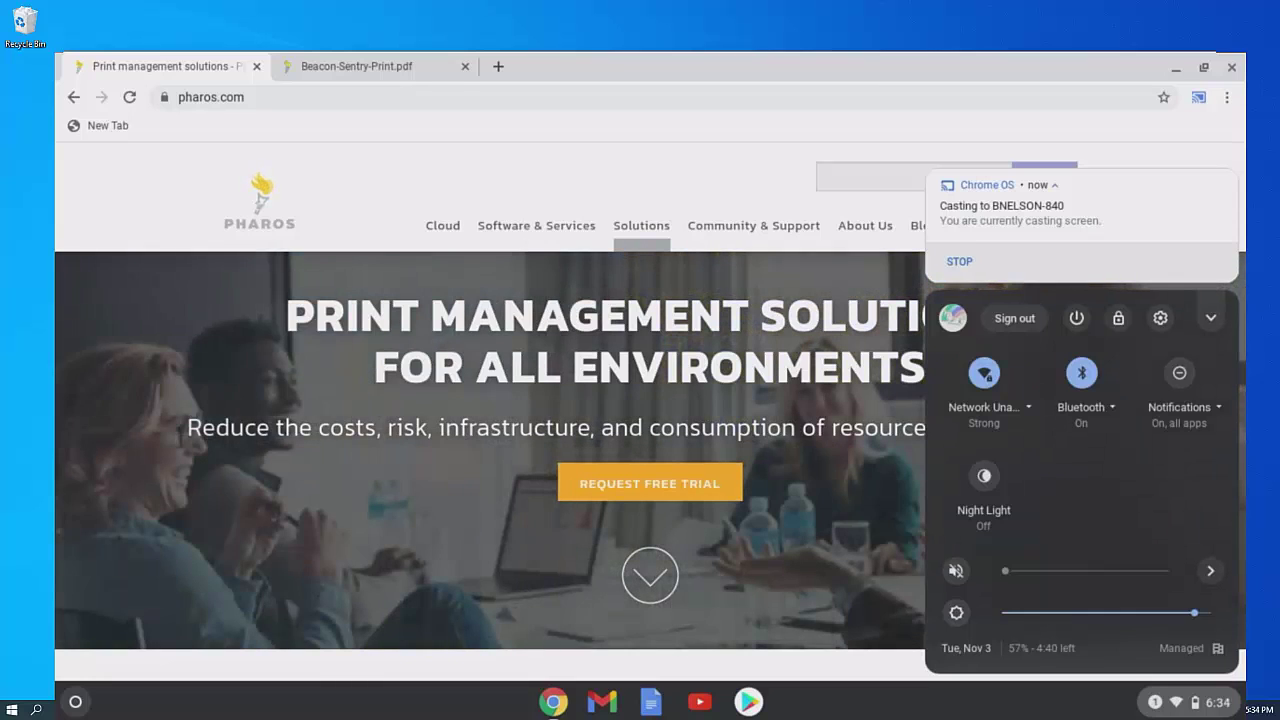
Move the cast Chromebook screen out of the way and open the Chrome Apps & extensions settings in Google Admin.
click(1084, 713)
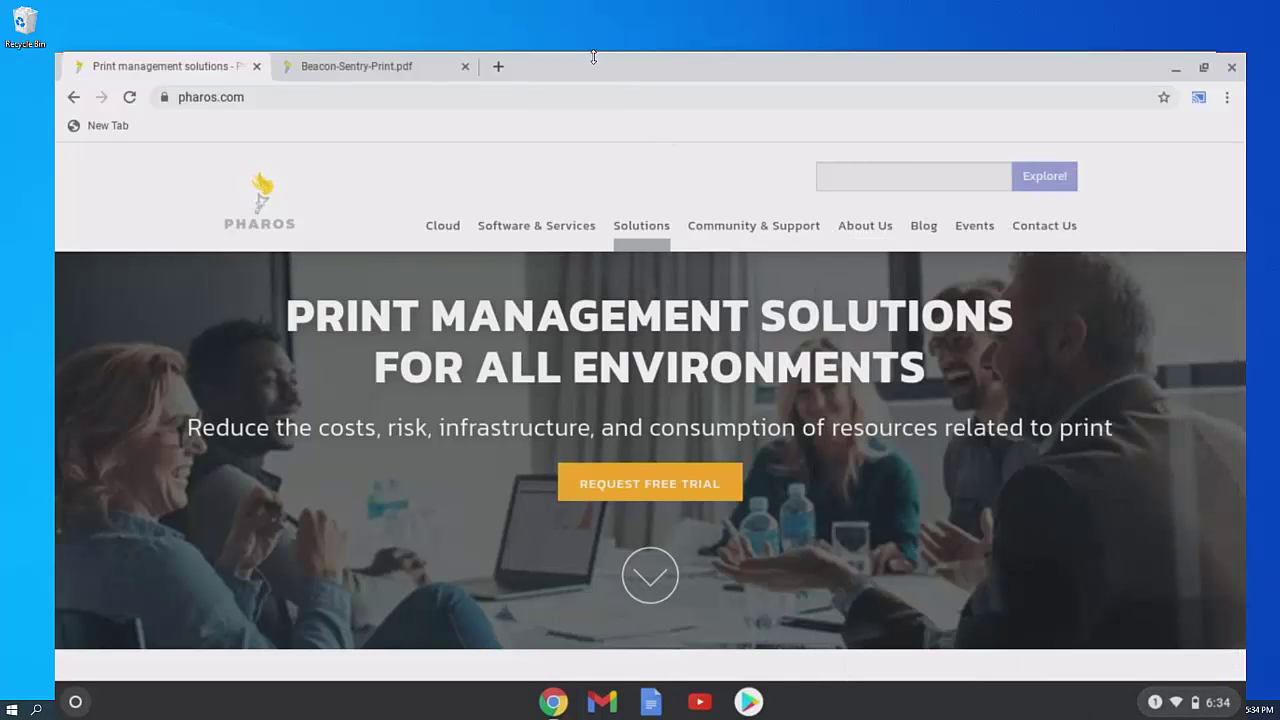
drag(592, 67, 618, 718)
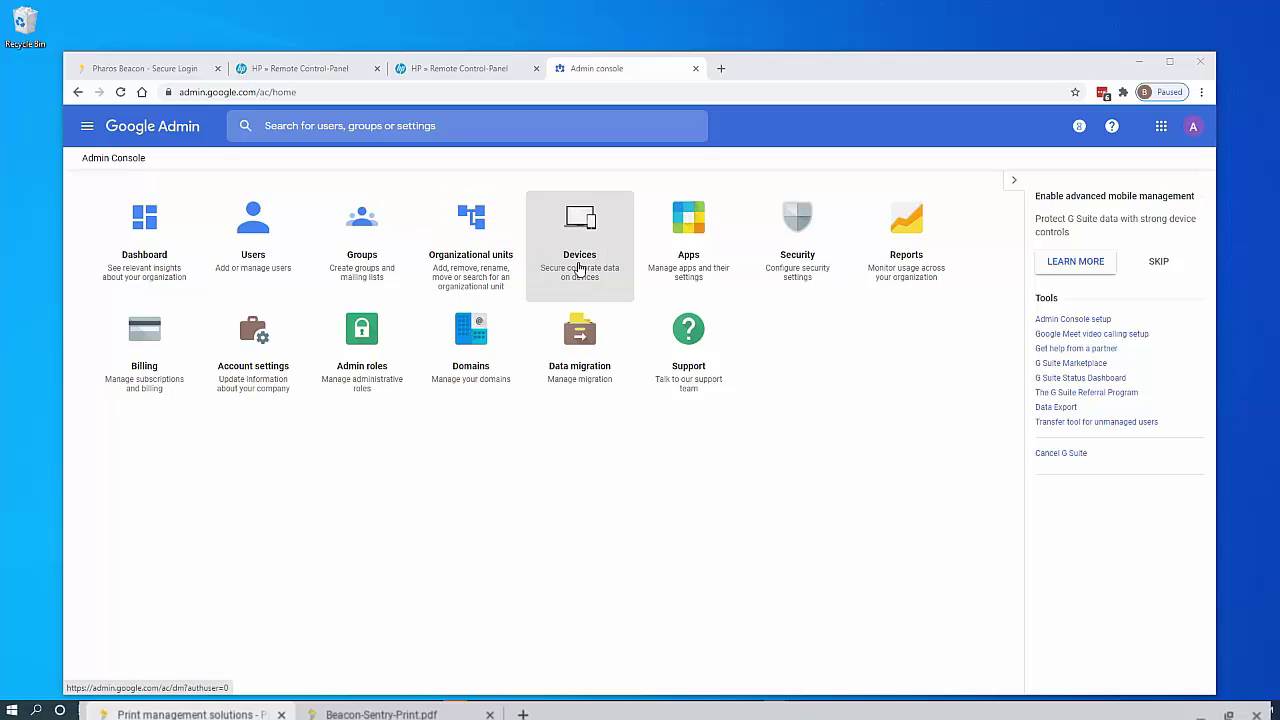
click(579, 267)
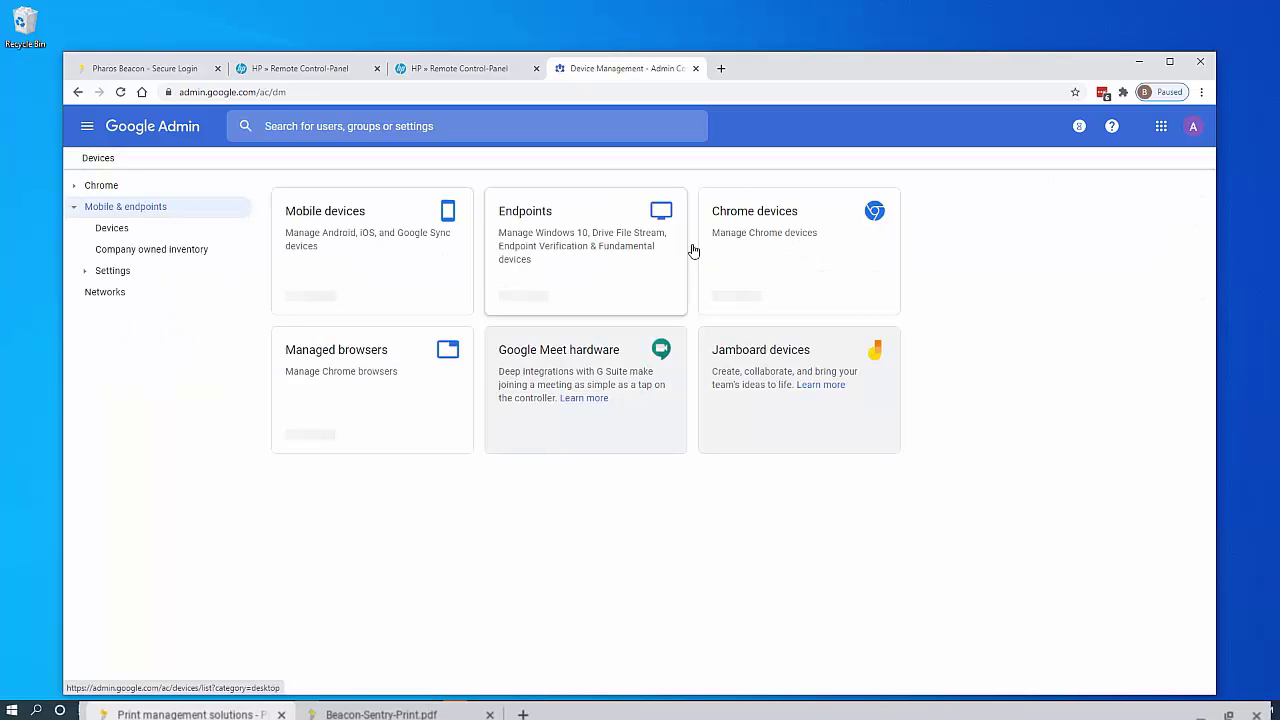
click(783, 222)
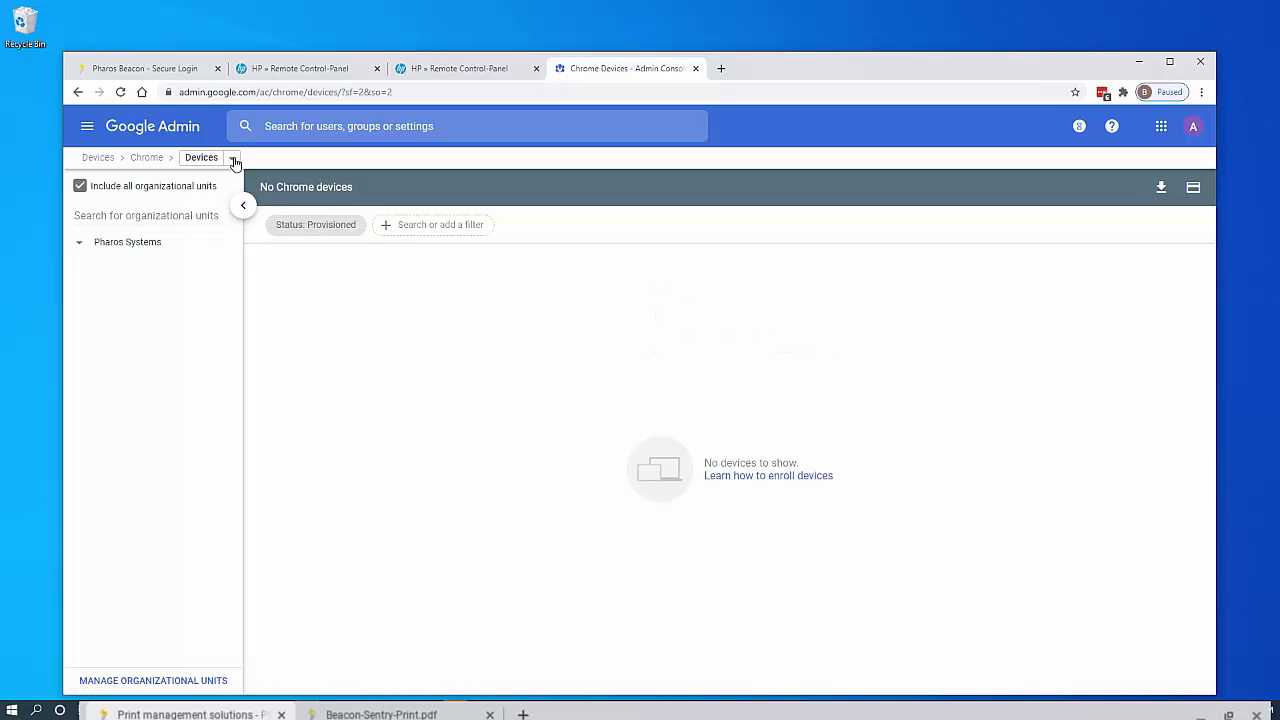
click(232, 160)
click(220, 268)
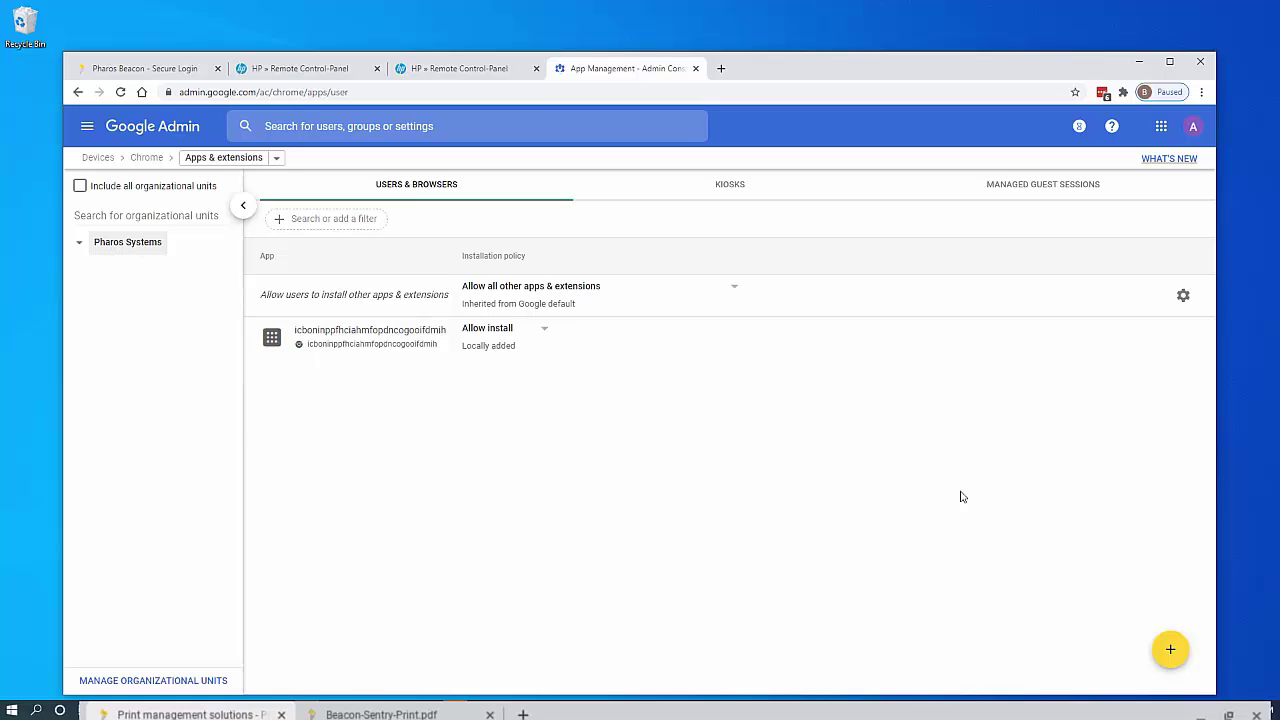
Add the Pharos Chrome Print extension from the Chrome Web Store for users and browsers.
mouse_move(1174, 662)
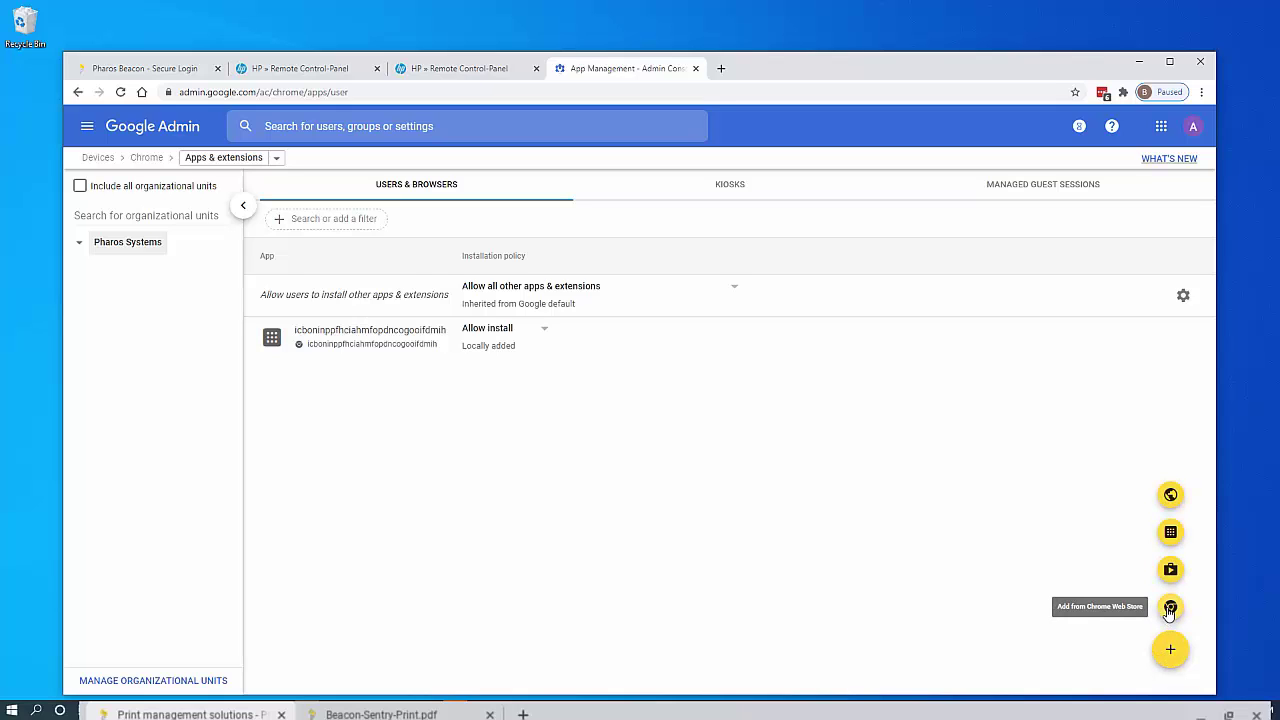
click(1170, 608)
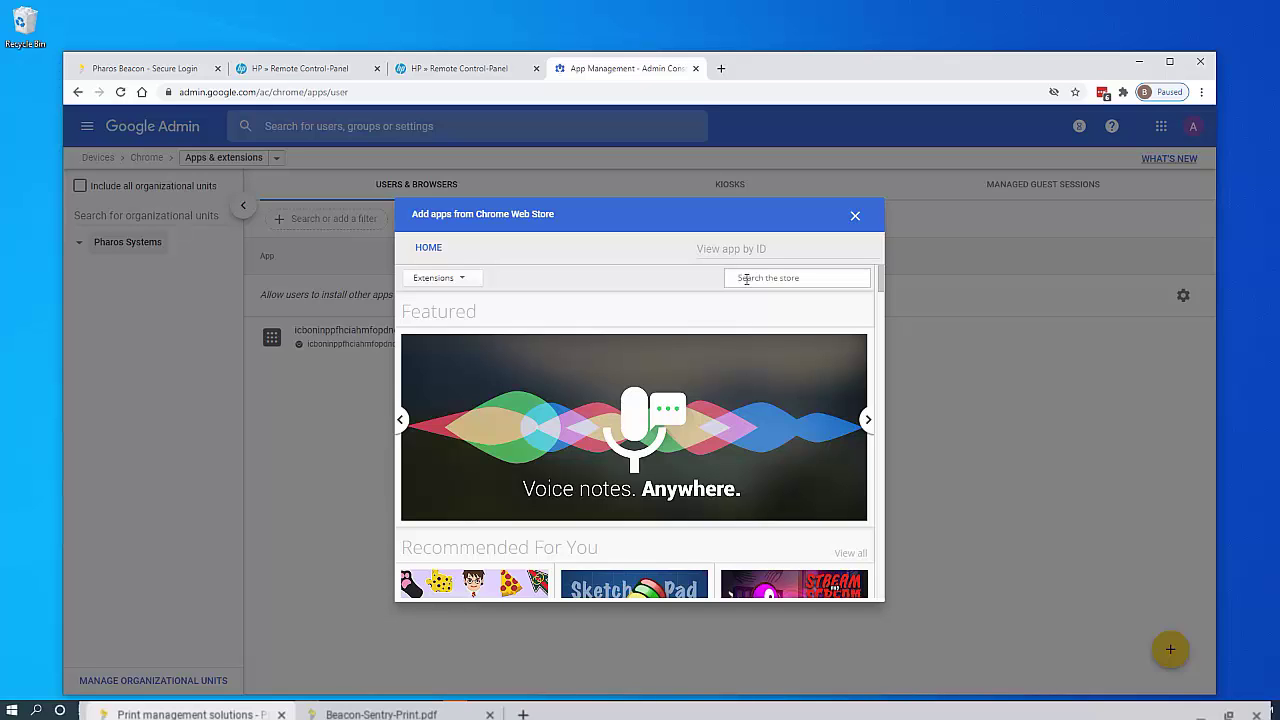
click(746, 279)
text(Pharos Chrome Print)
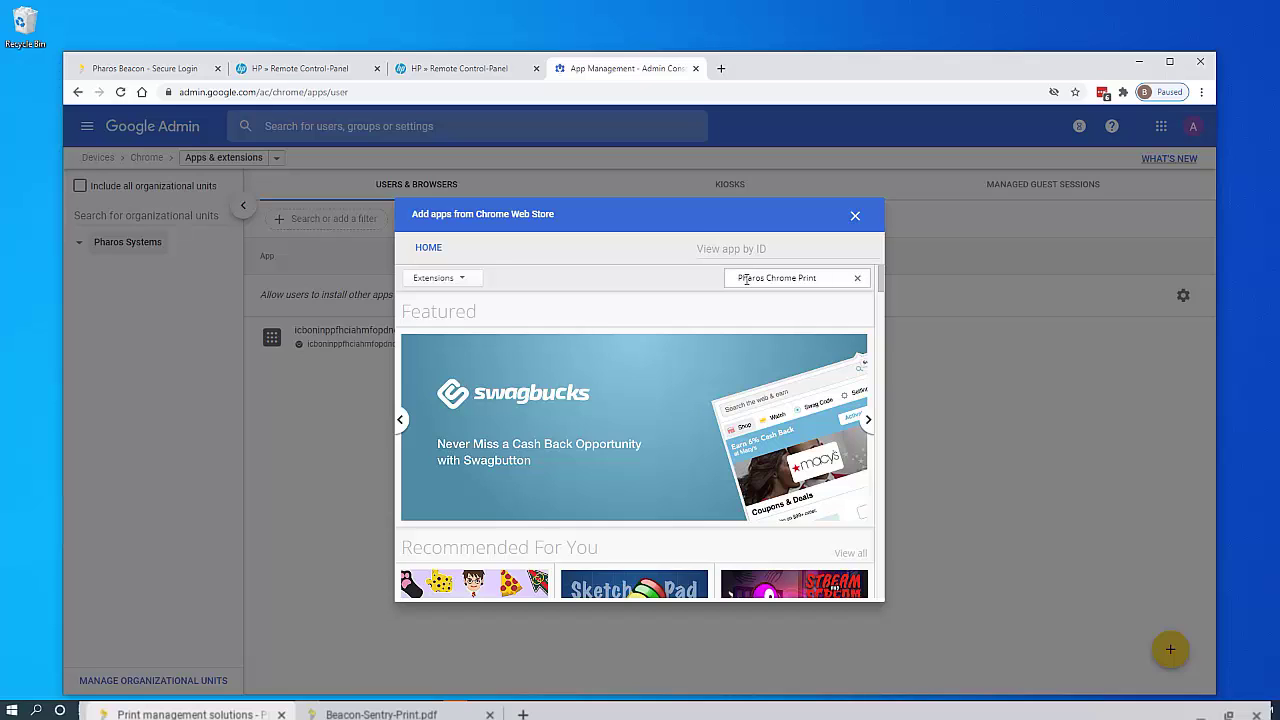
key(Return)
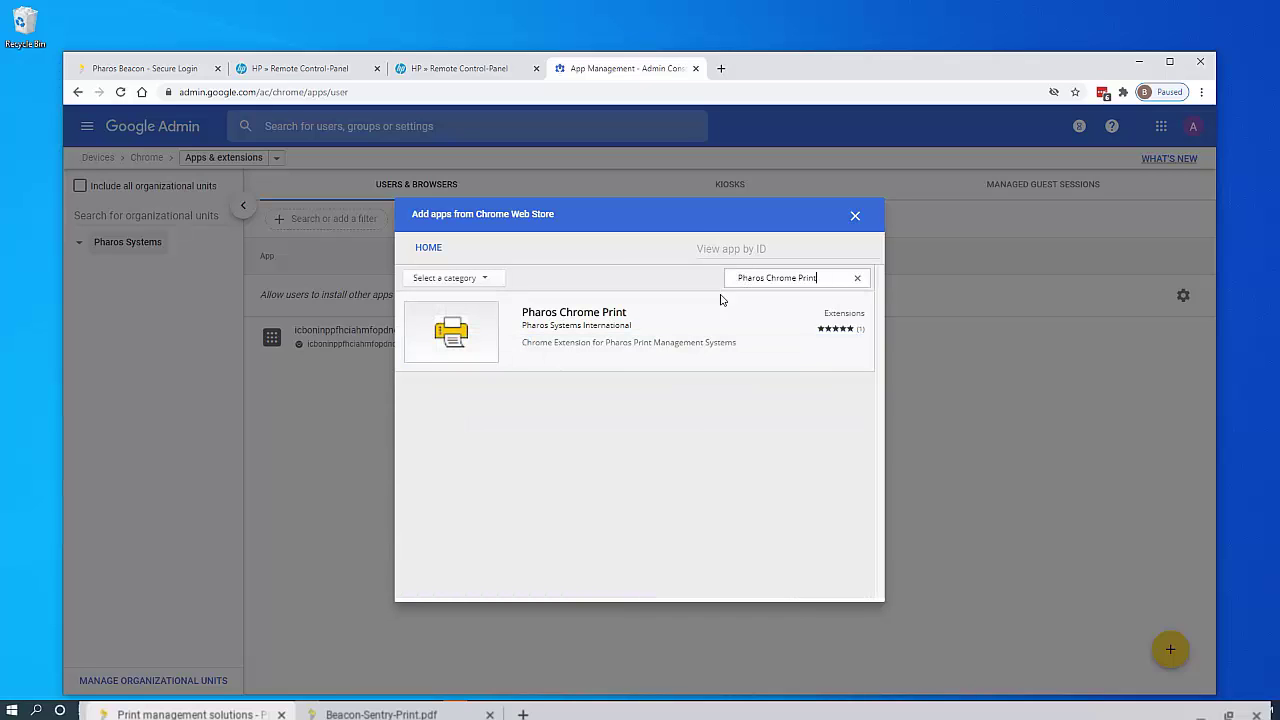
click(598, 333)
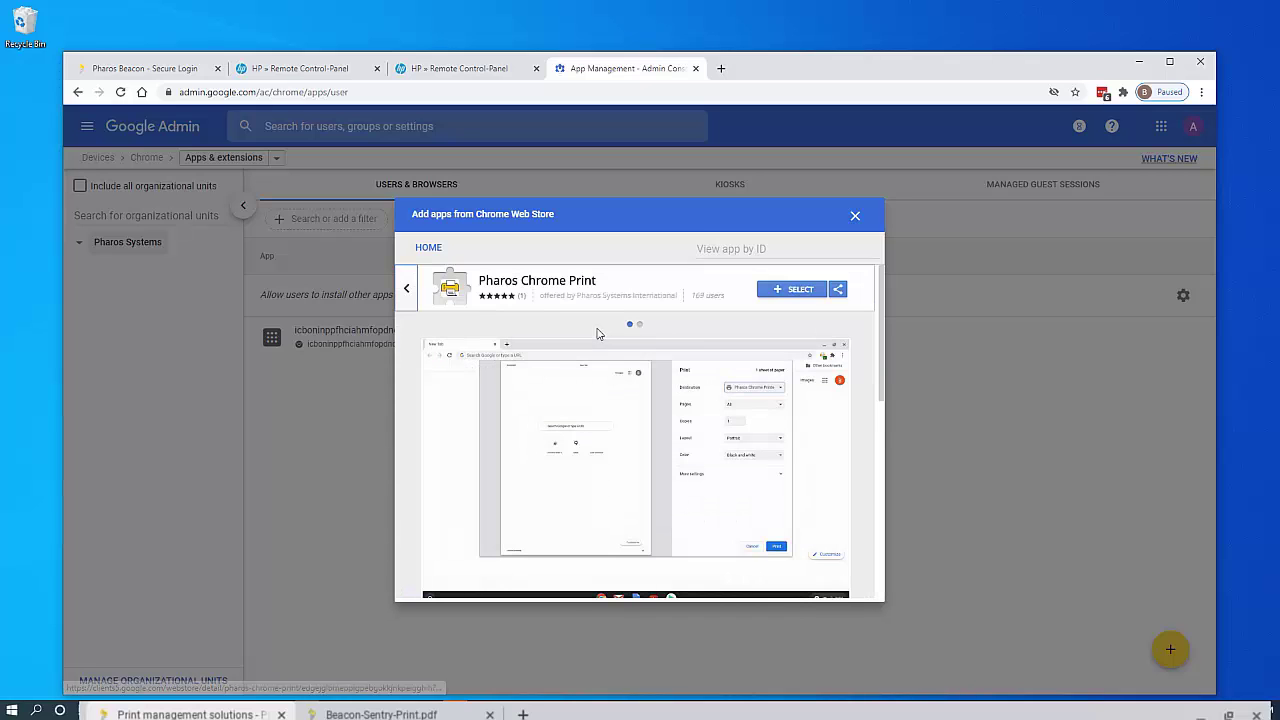
click(771, 292)
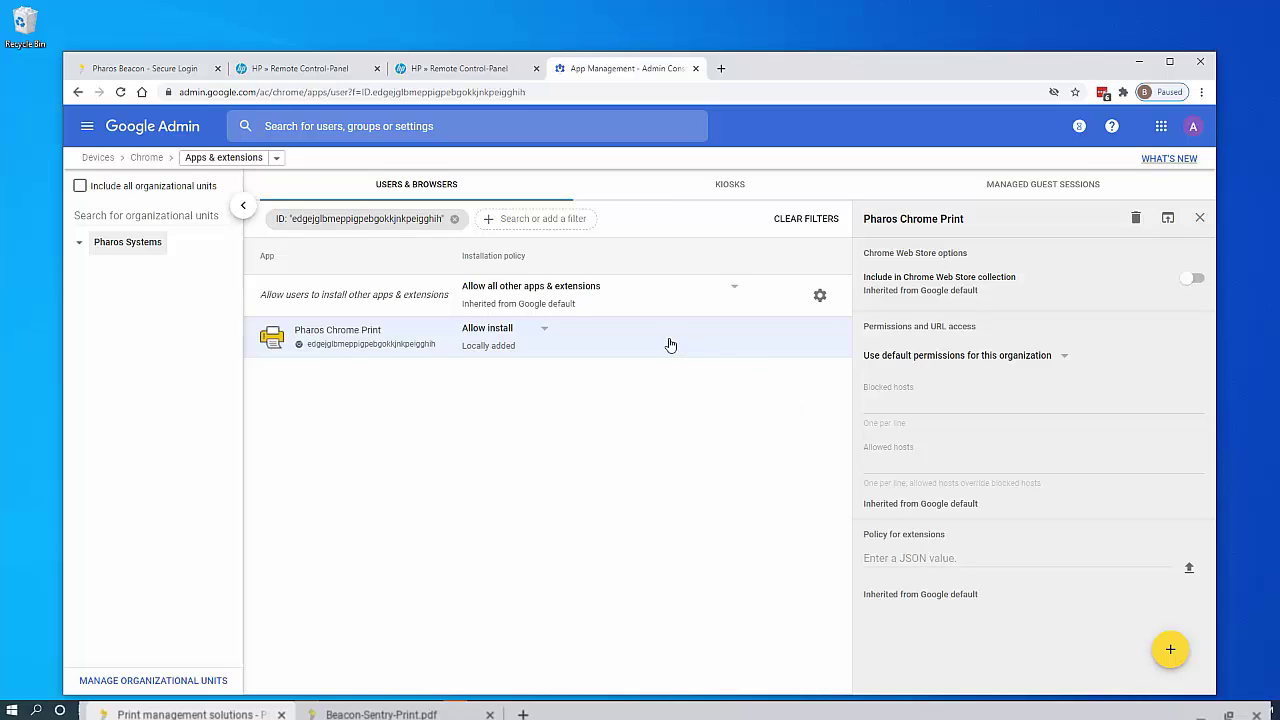
Switch to Pharos Beacon and log in with the prefilled credentials, declining to save the password in the browser.
click(116, 68)
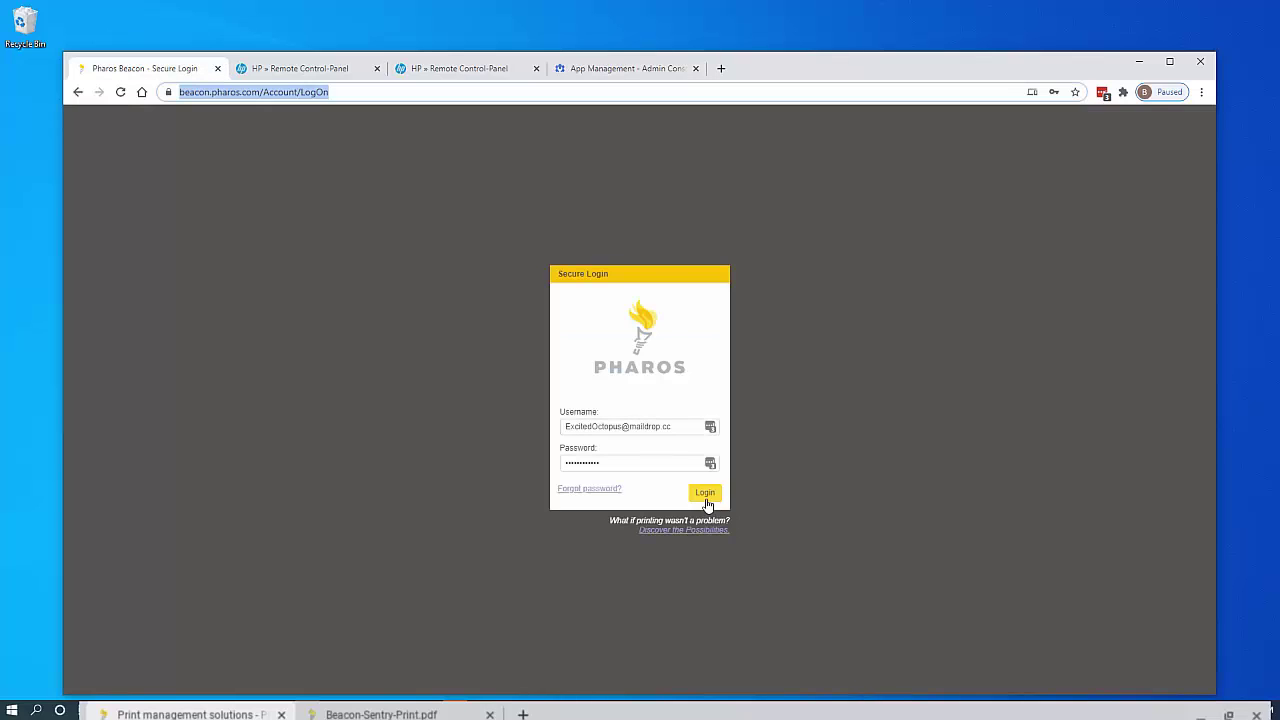
click(705, 493)
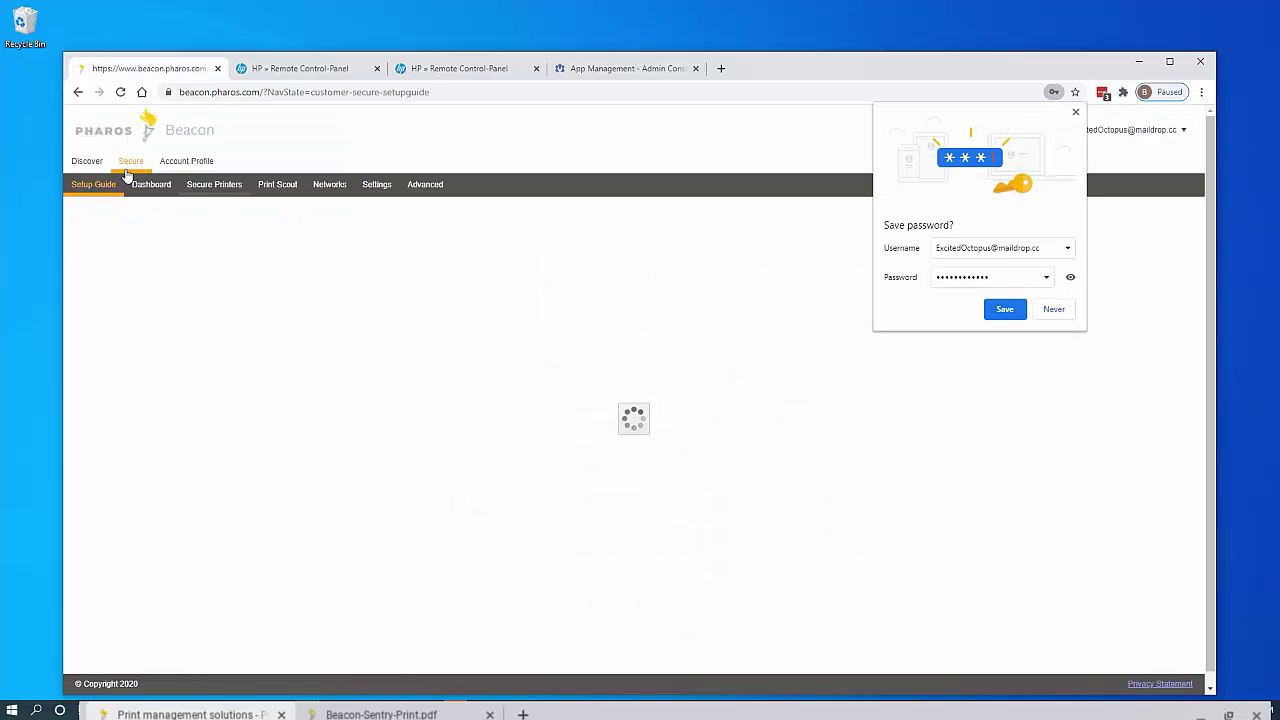
click(1050, 309)
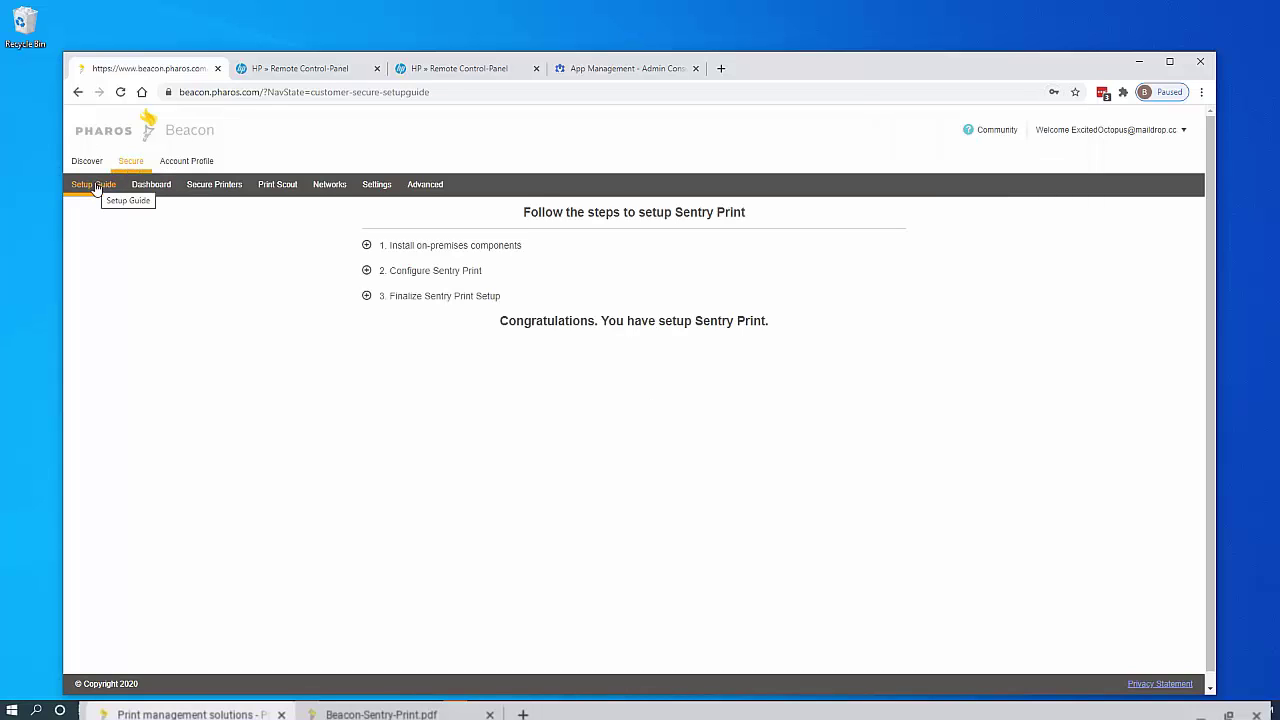
Download the policy configuration for the Chromebook extension from the Finalize Sentry Print Setup section.
click(367, 297)
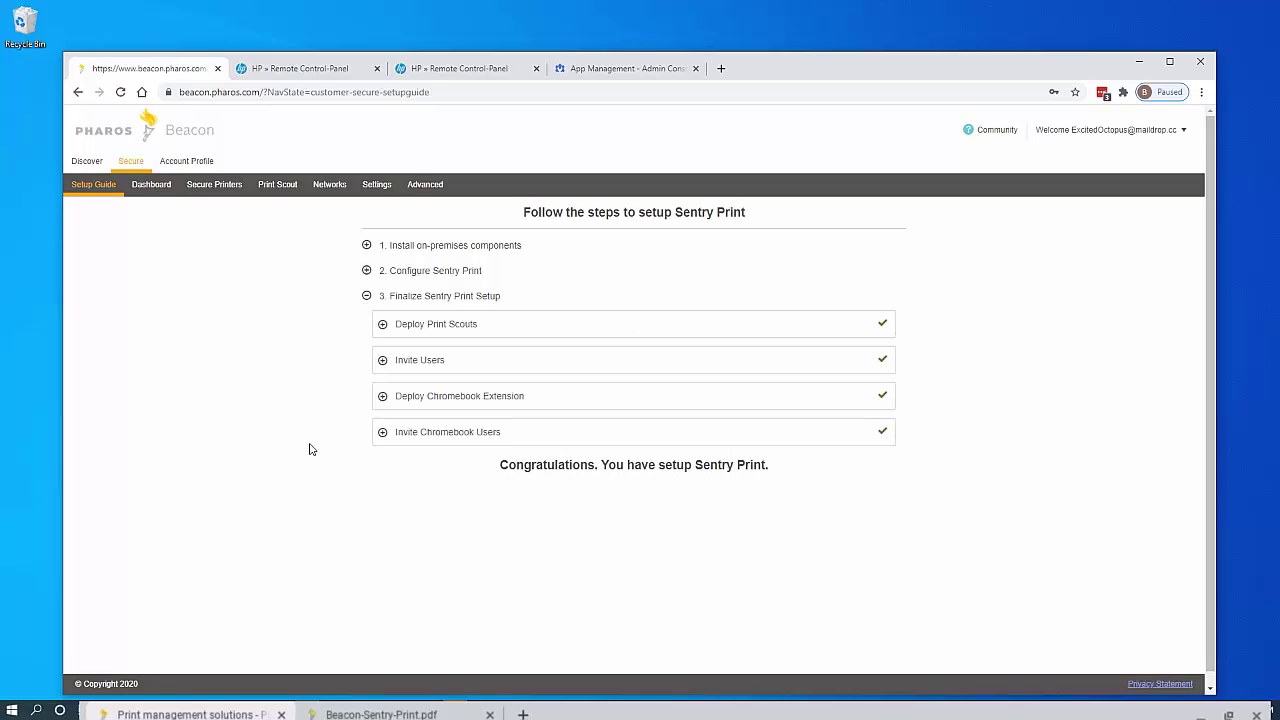
click(383, 398)
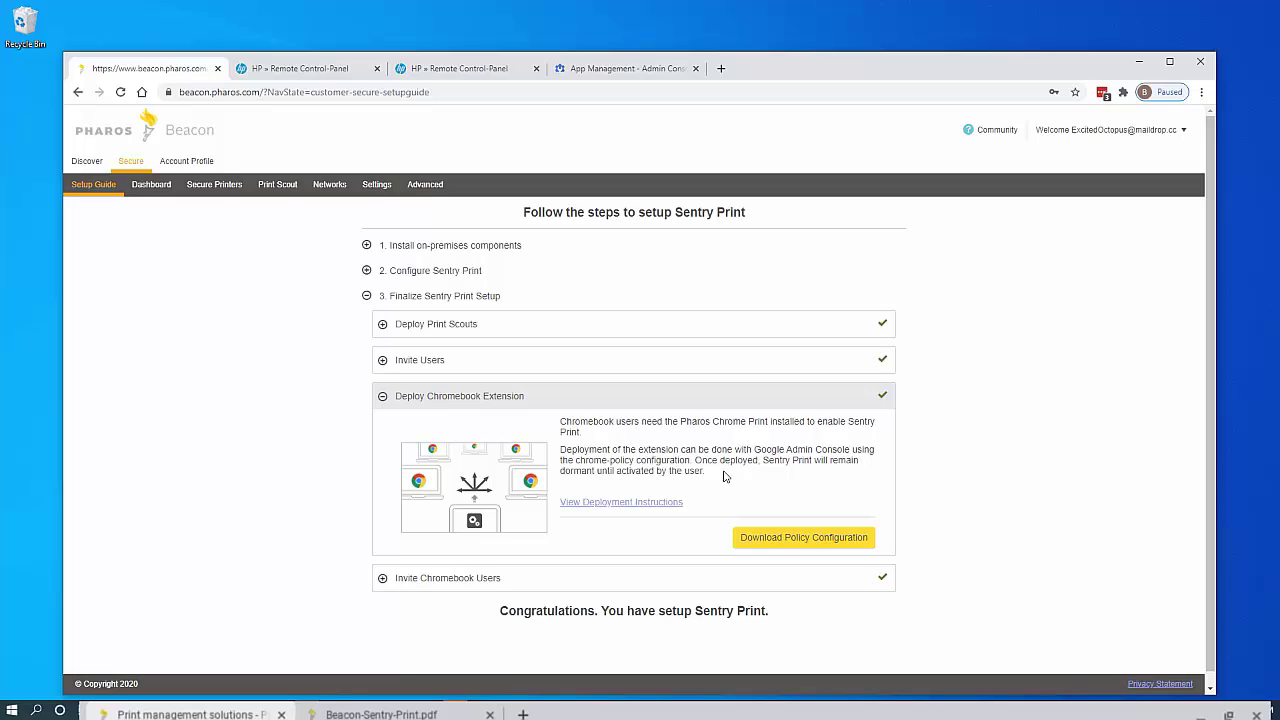
click(800, 540)
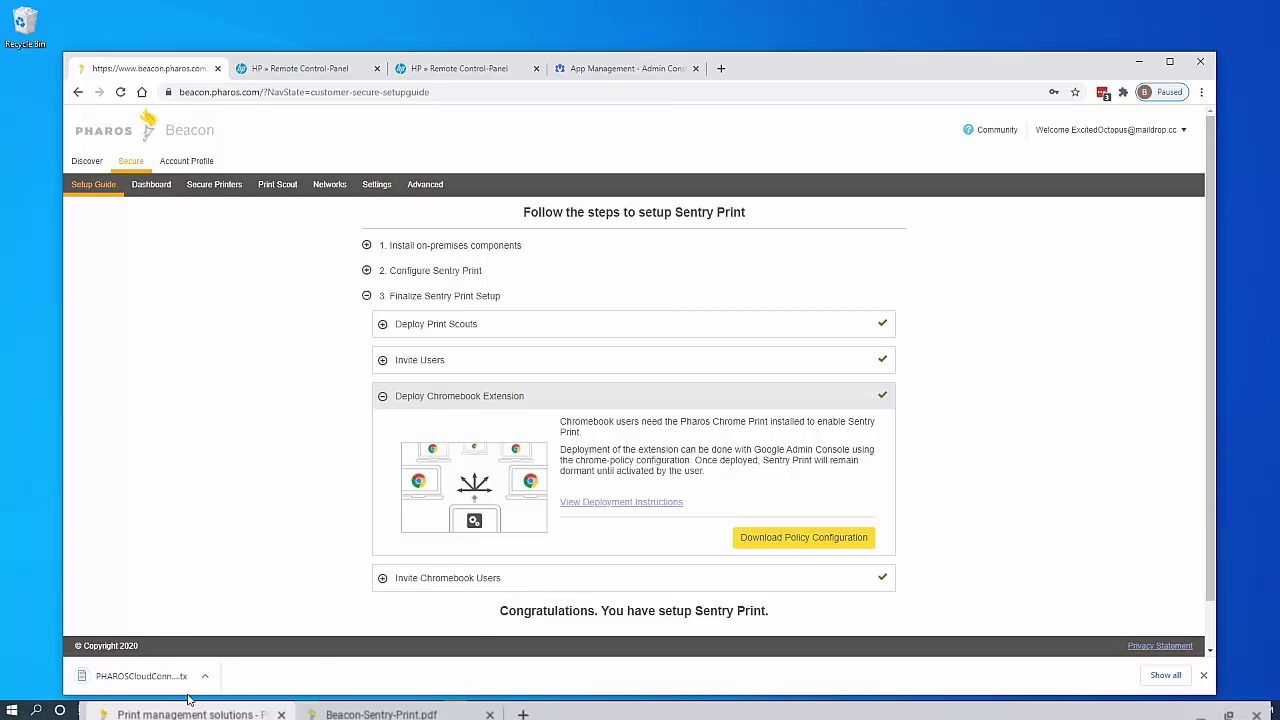
Back in Google Admin, upload PHAROSCloudConnectorDemo1_chrome-policy.txt as the Pharos Chrome Print extension policy and save.
click(598, 69)
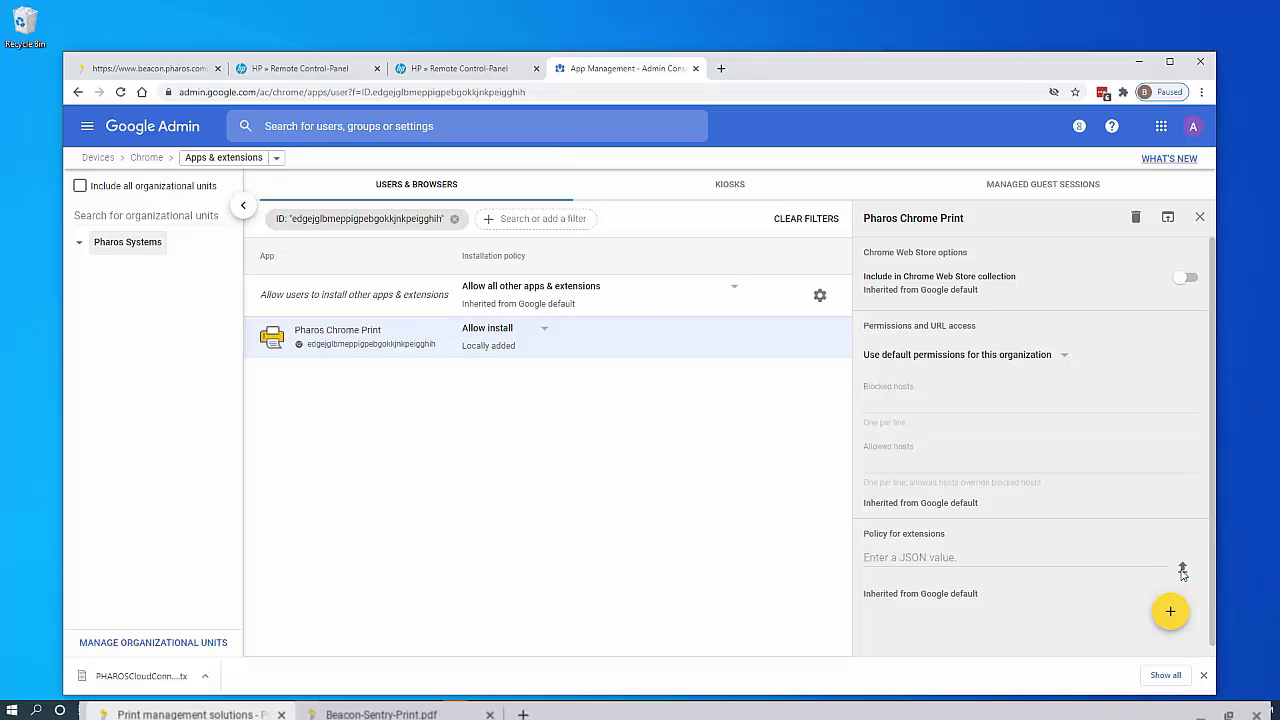
click(1182, 568)
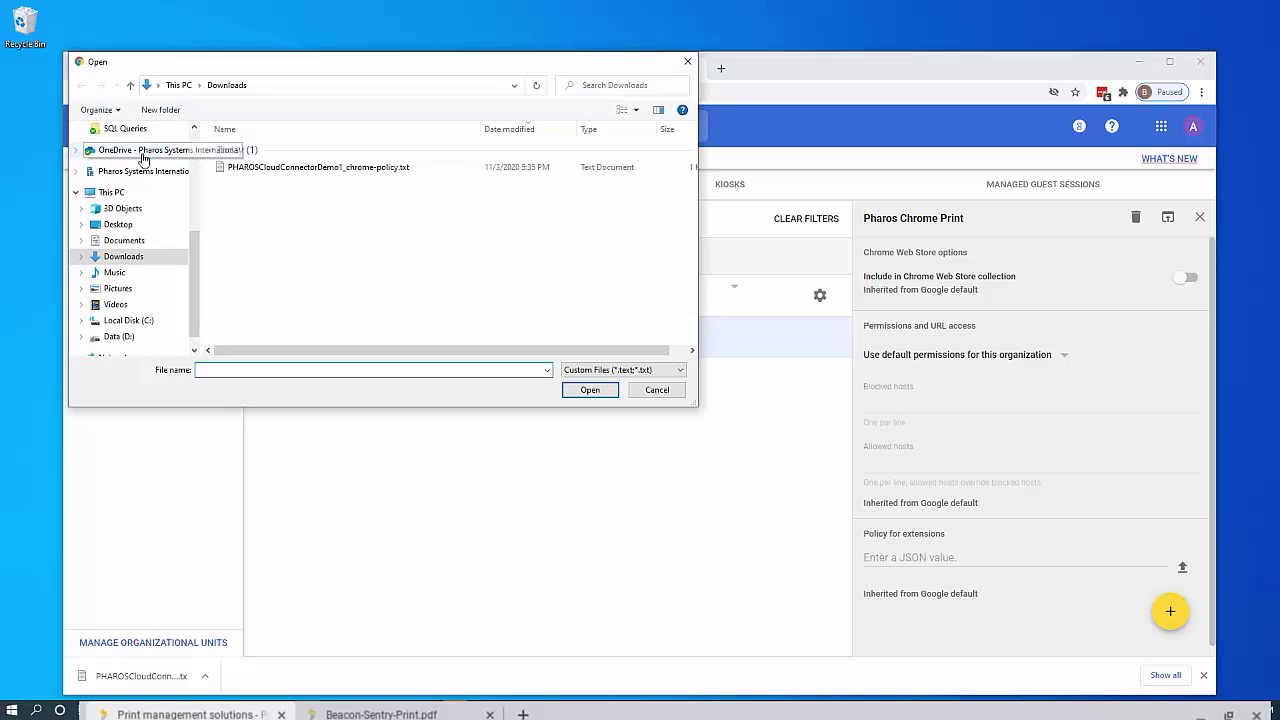
click(293, 167)
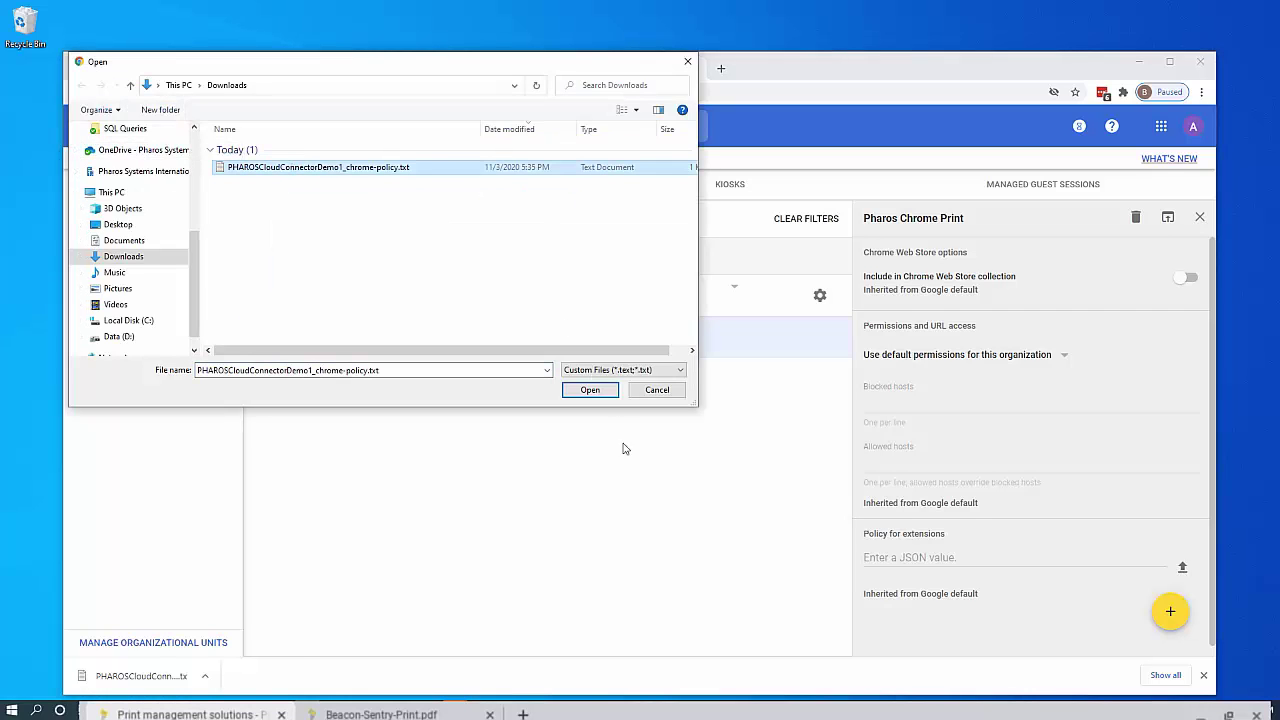
click(590, 392)
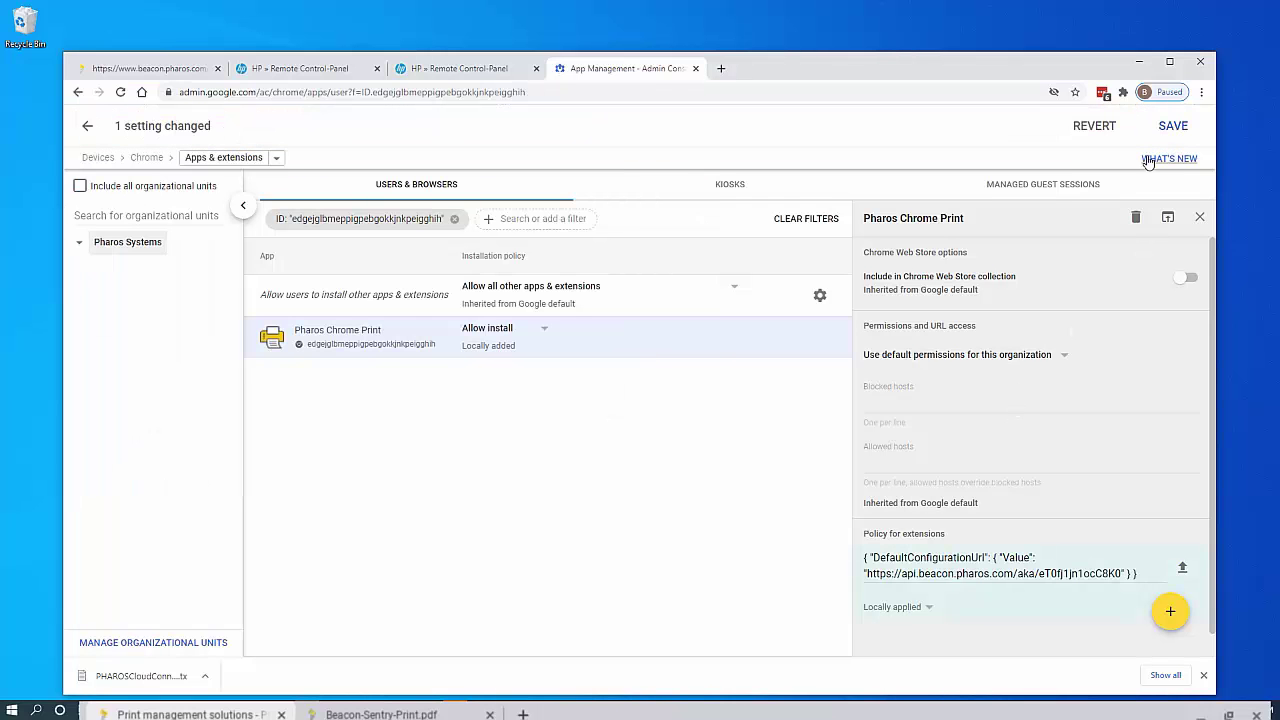
click(1178, 127)
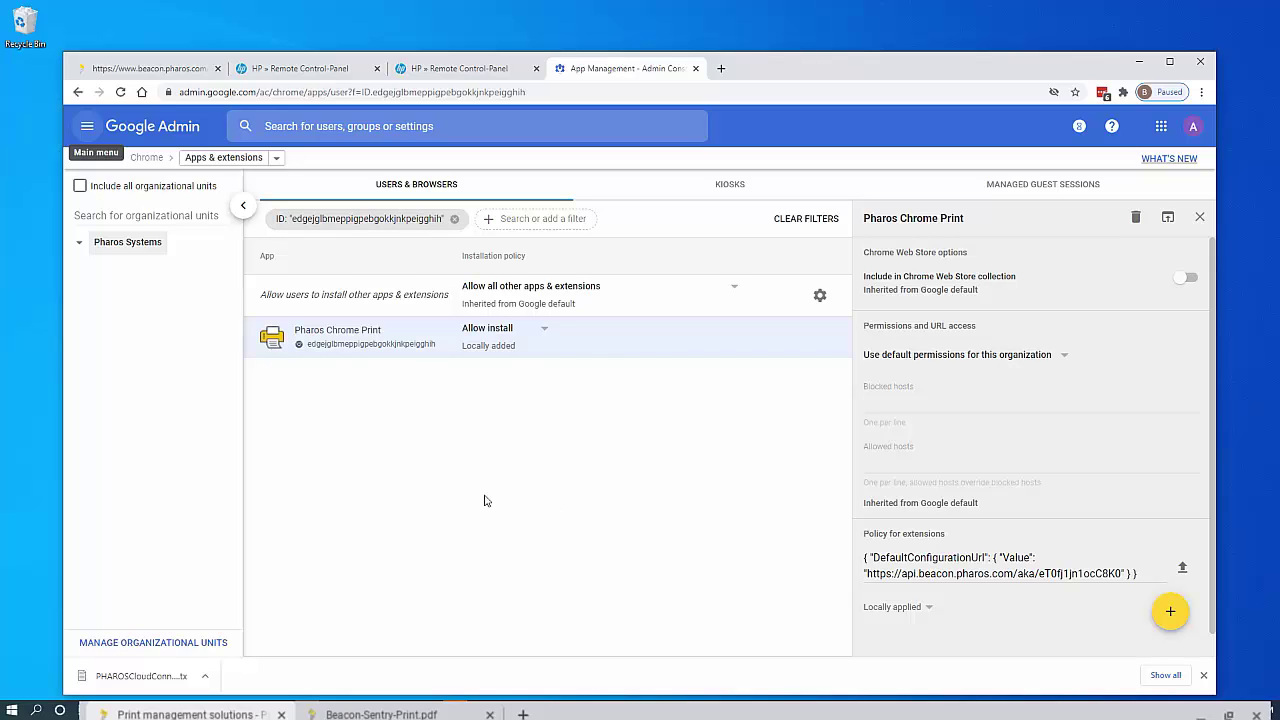
Set the installation policy of Pharos Chrome Print to Force install and save the change.
click(494, 335)
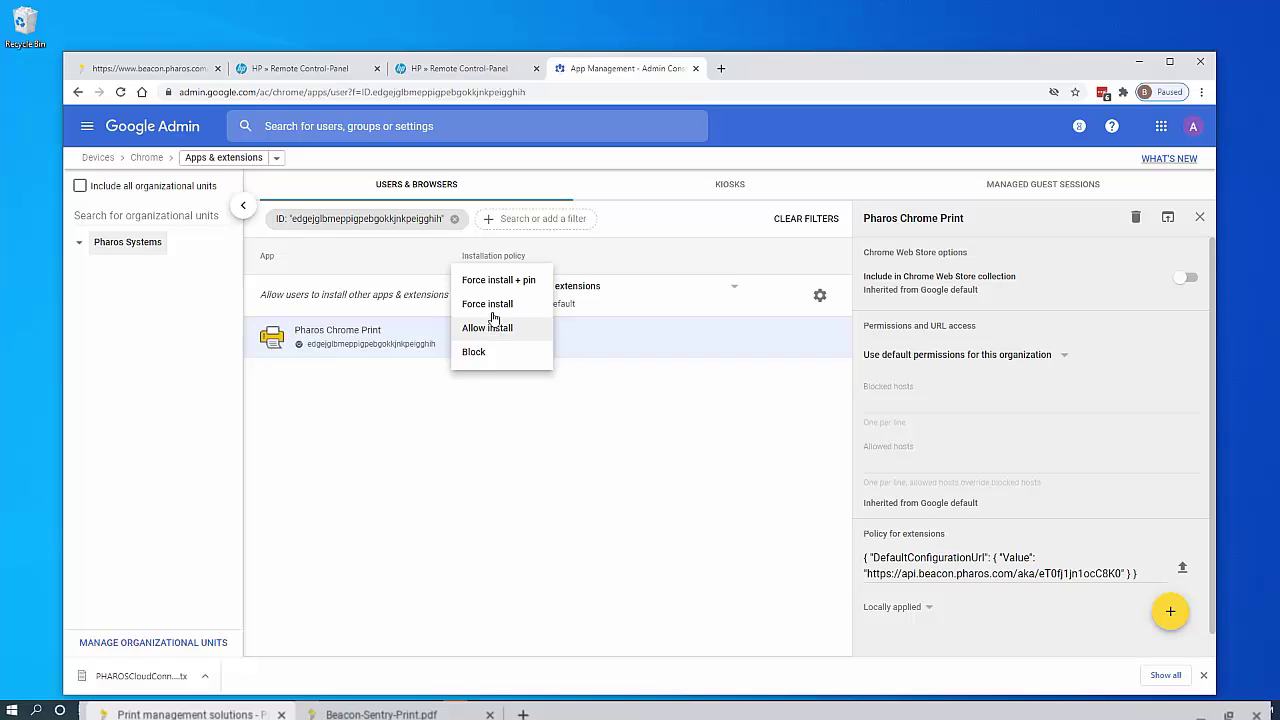
click(491, 306)
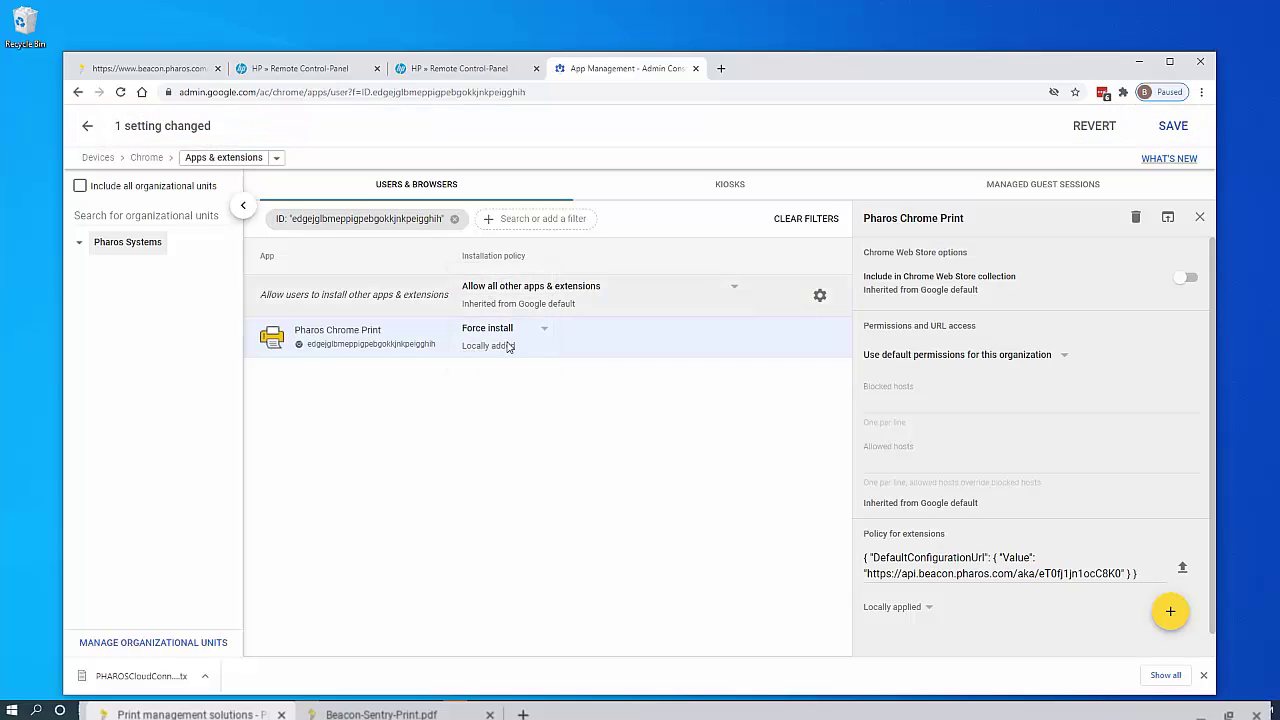
click(1180, 125)
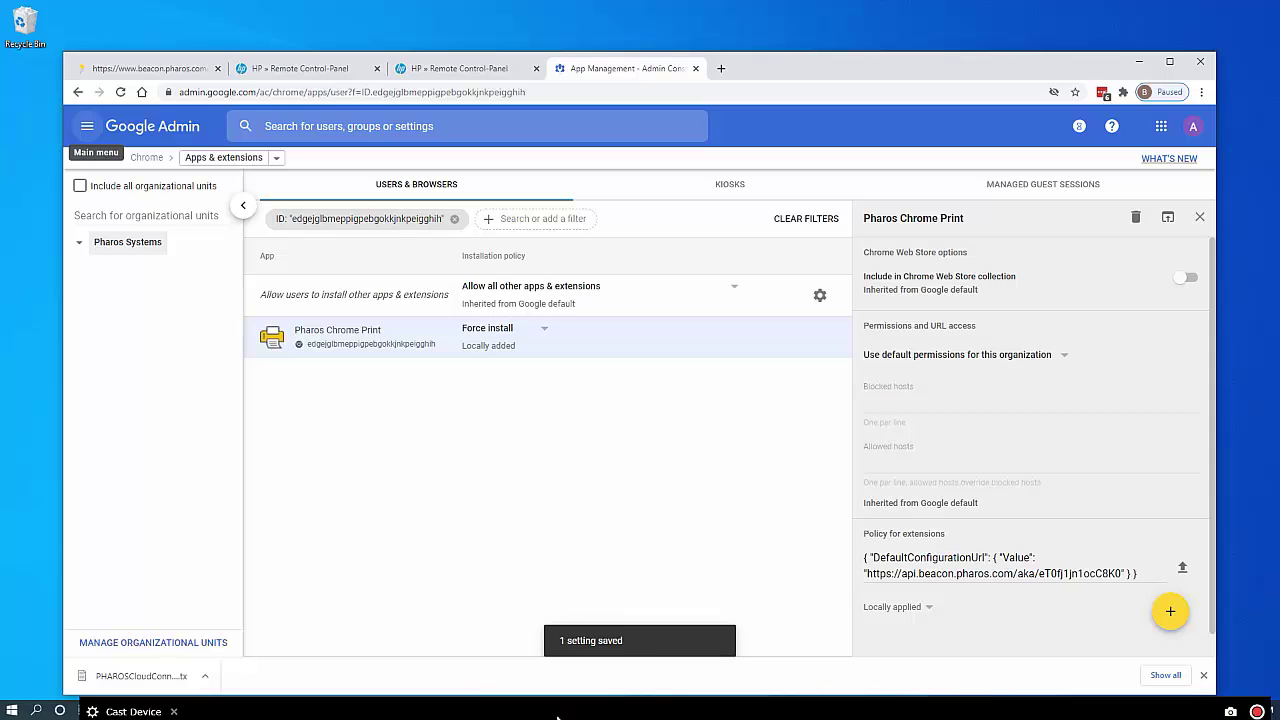
On the cast Chromebook screen, pin the Pharos Chrome Print extension and submit its prefilled configuration URL.
drag(566, 712, 534, 63)
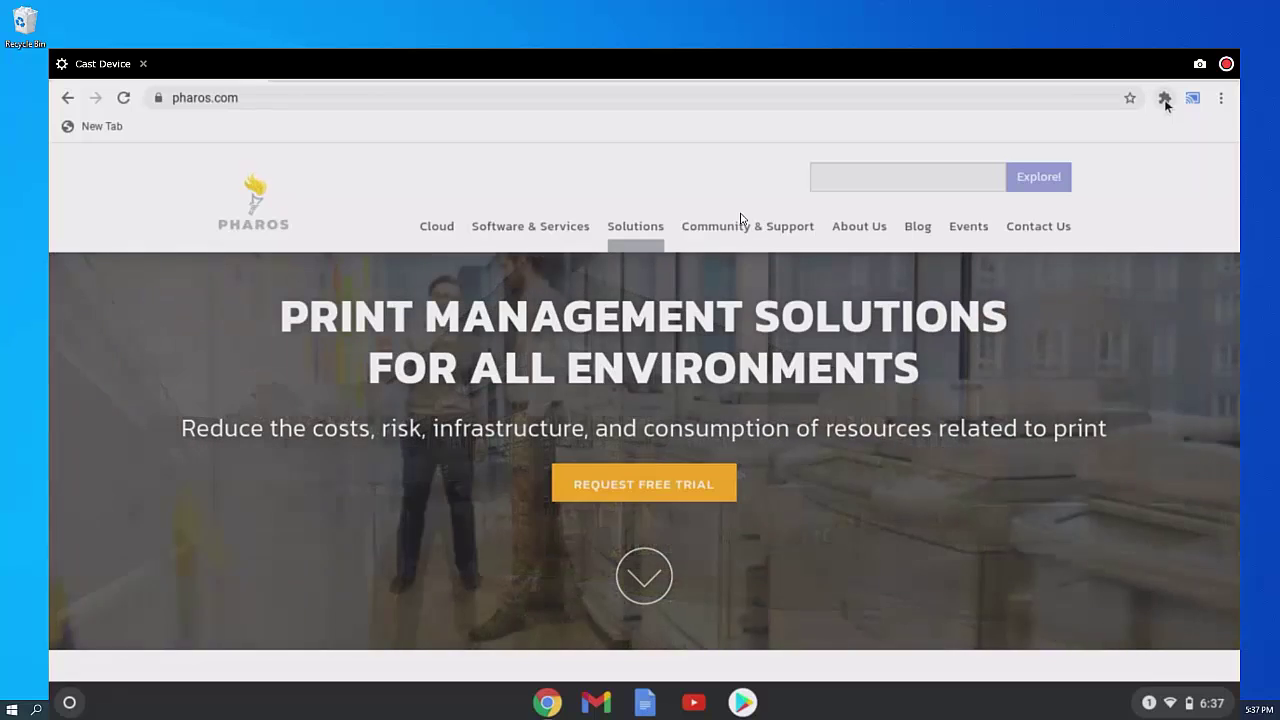
click(1165, 99)
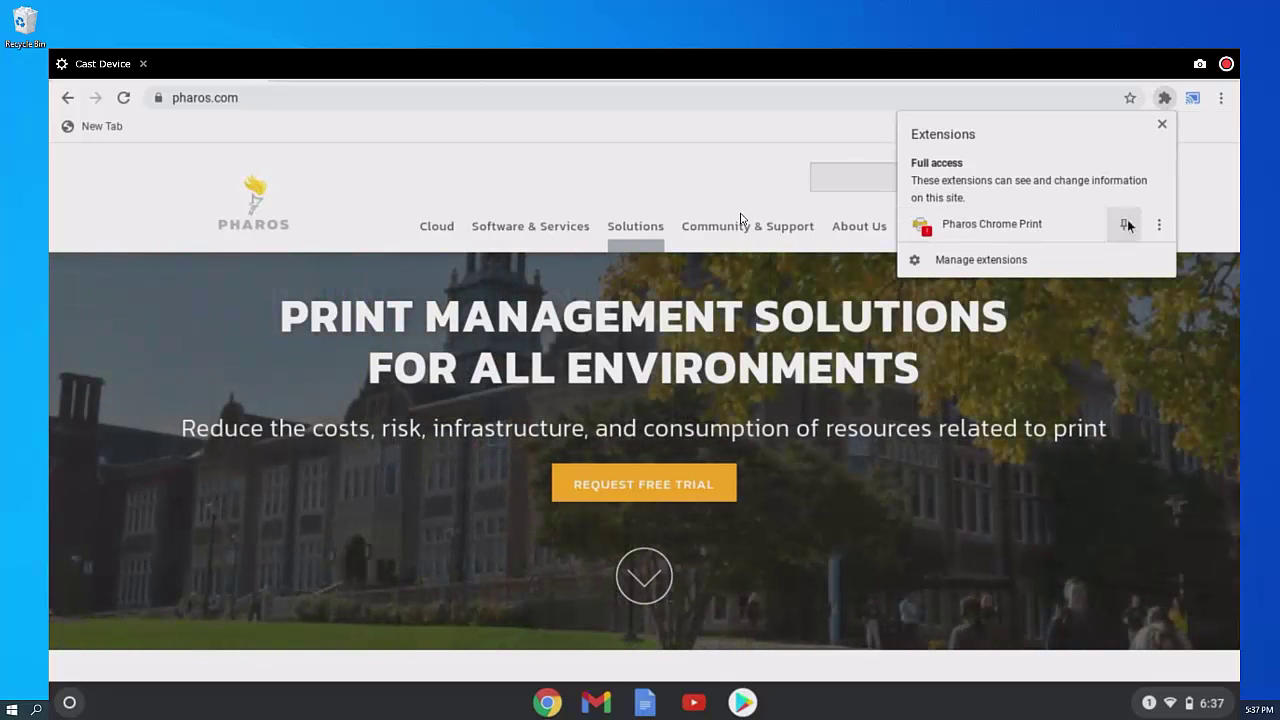
click(1125, 224)
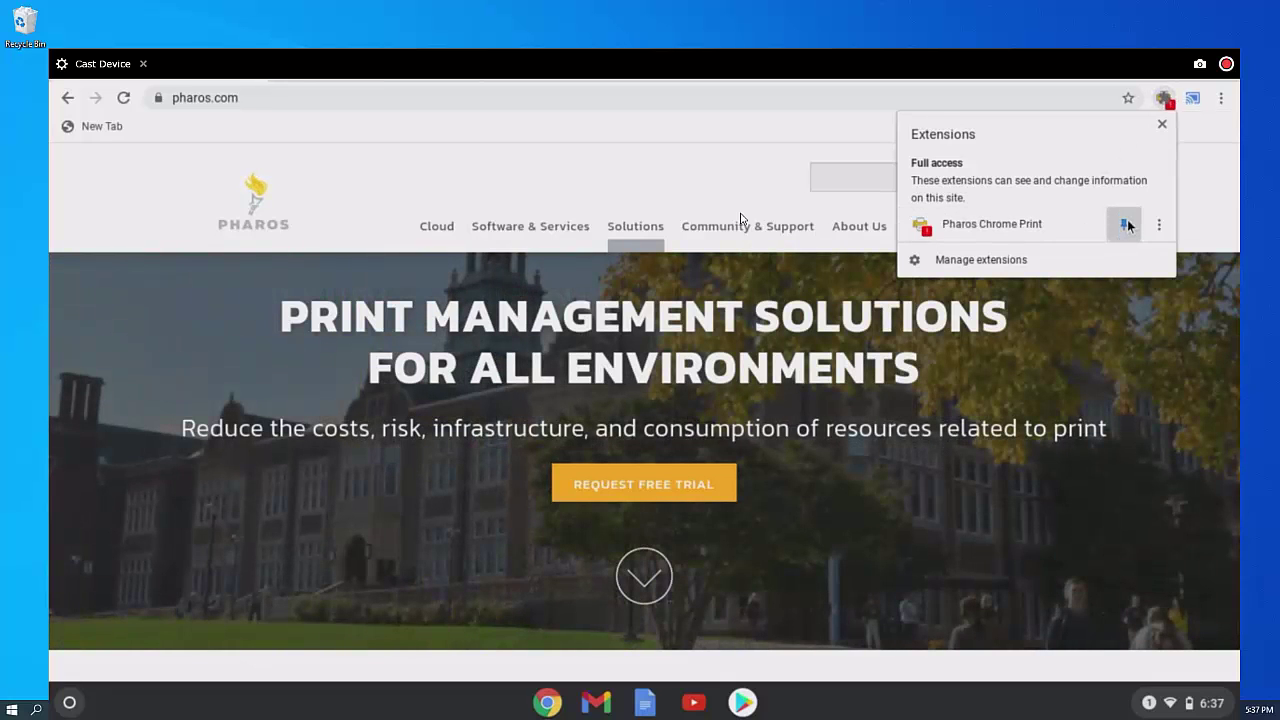
click(1197, 156)
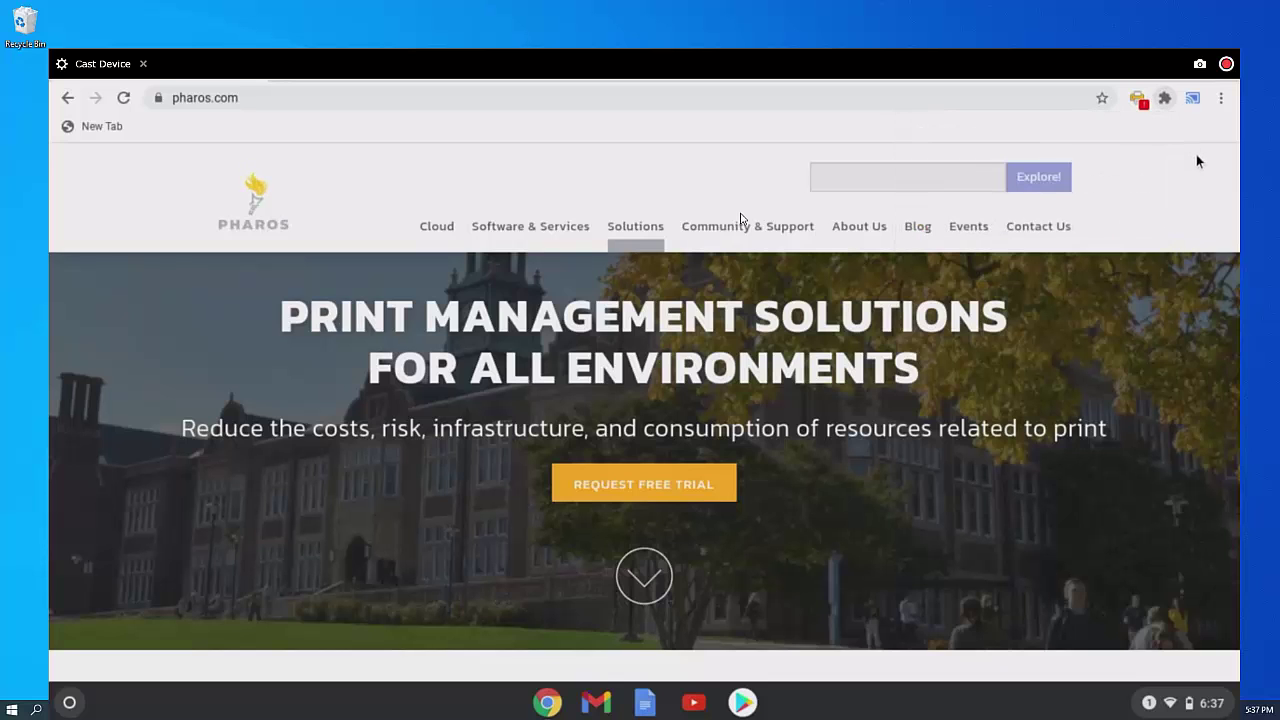
click(1138, 98)
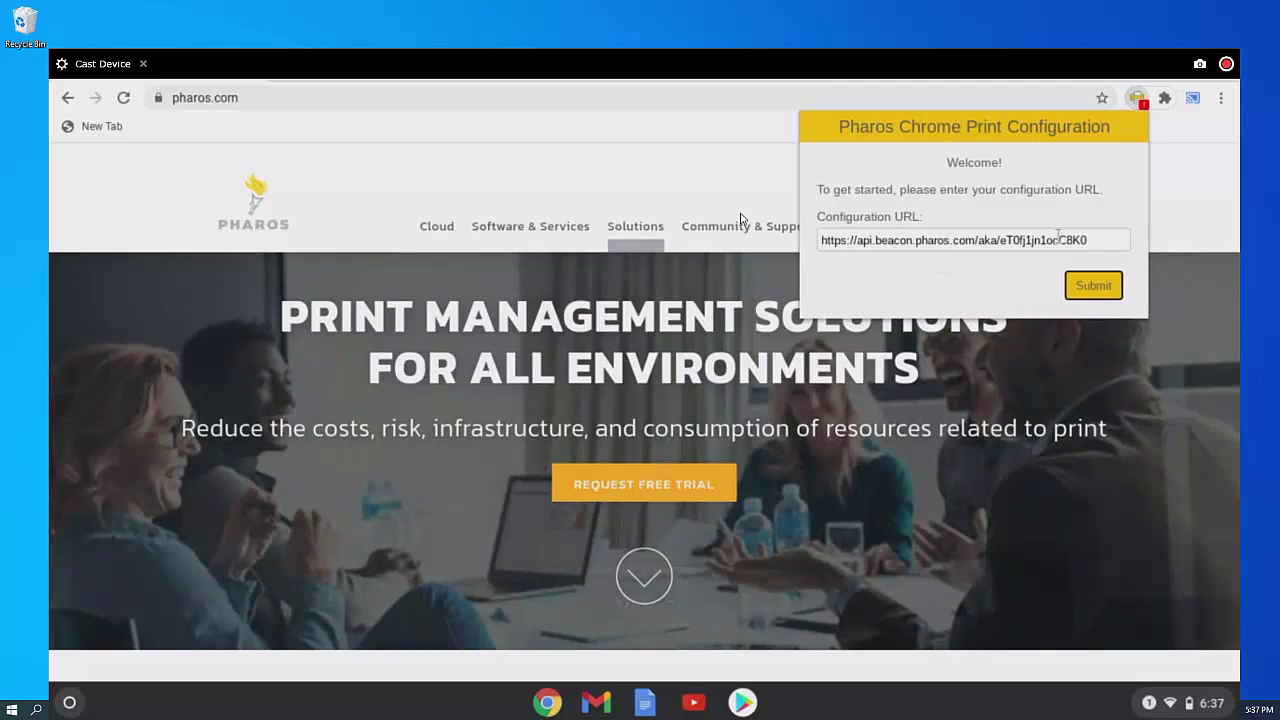
click(1090, 287)
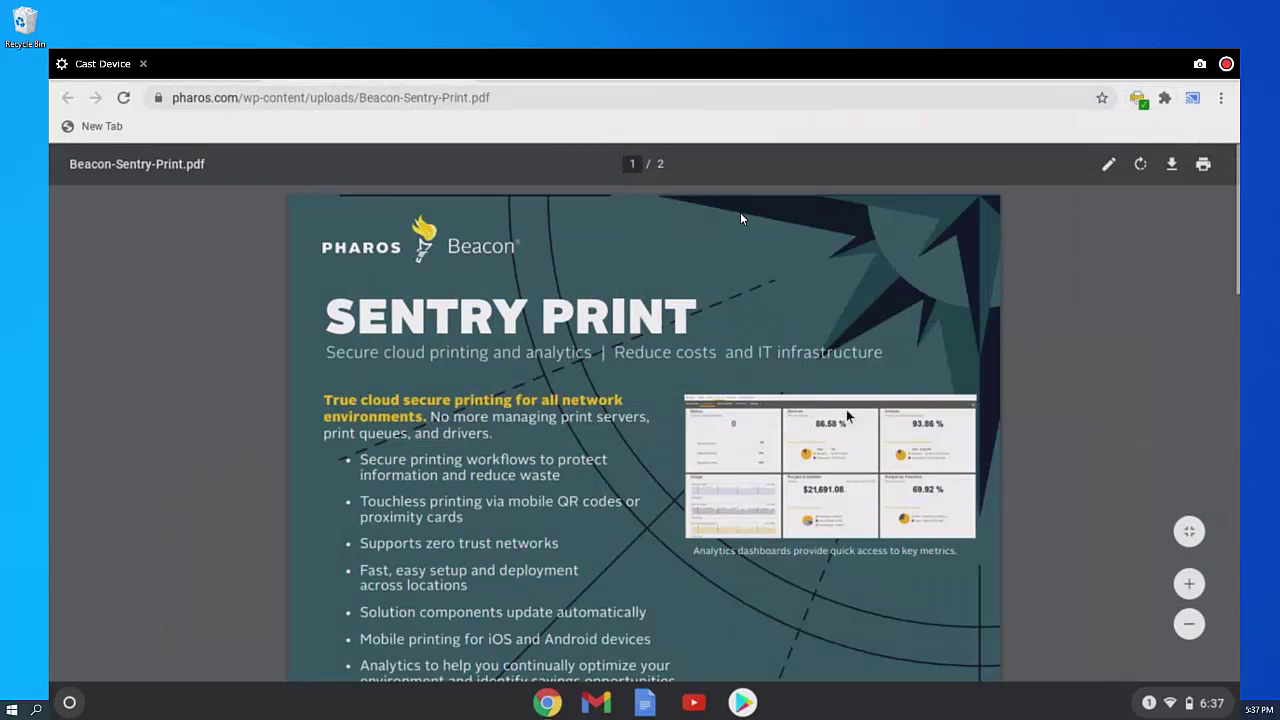
Open the print settings for Beacon-Sentry-Print.pdf and choose Secure Printer from the full list of destinations.
click(1203, 166)
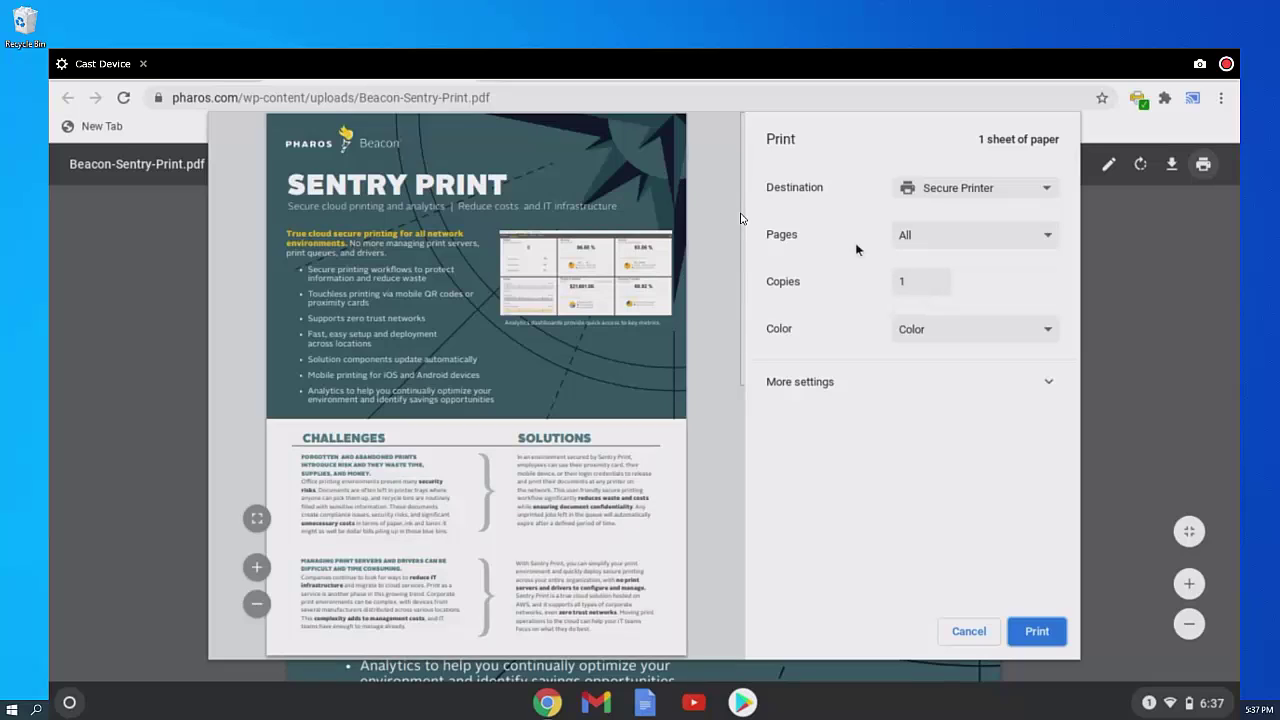
click(975, 190)
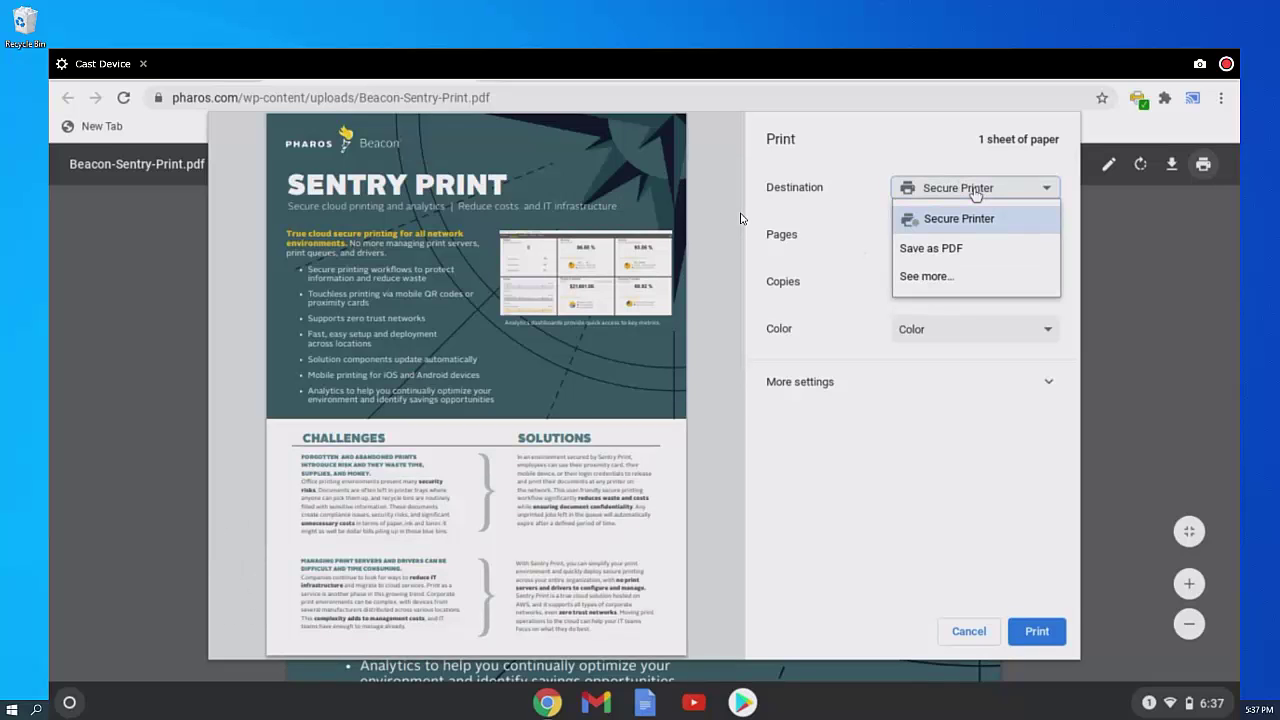
click(930, 277)
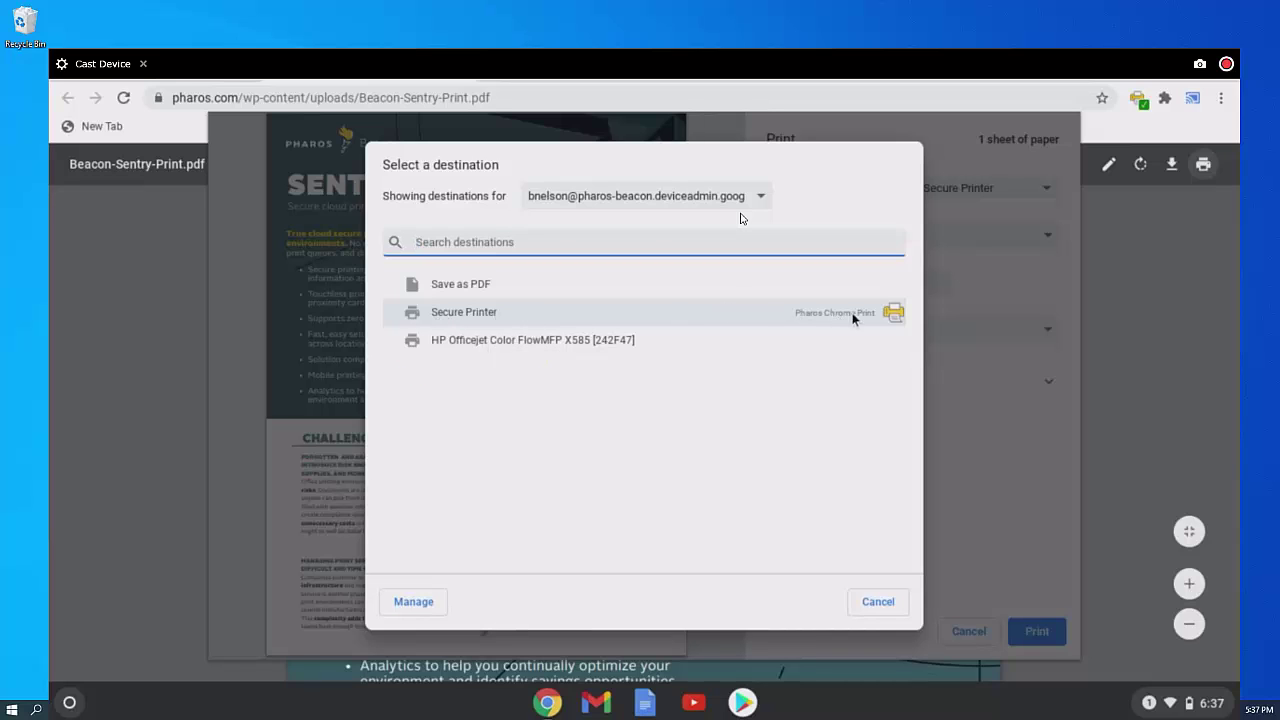
click(463, 310)
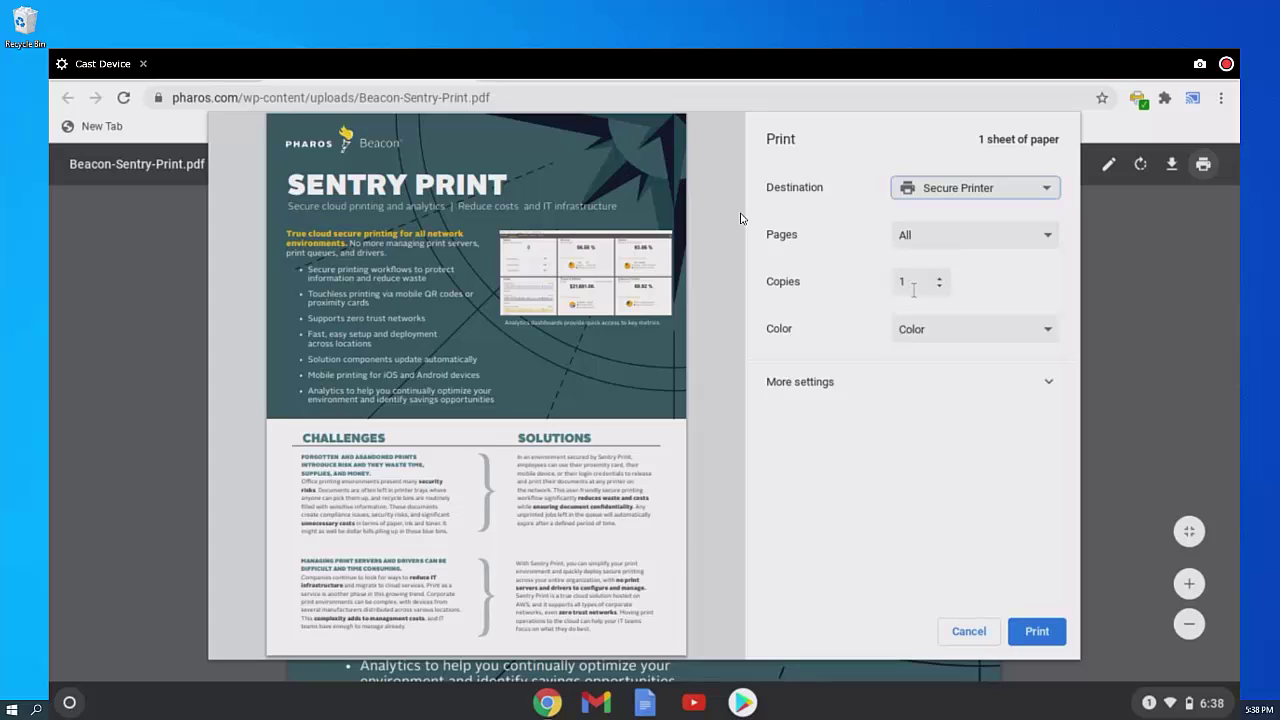
Preview the print job in black and white and return it to color.
click(934, 332)
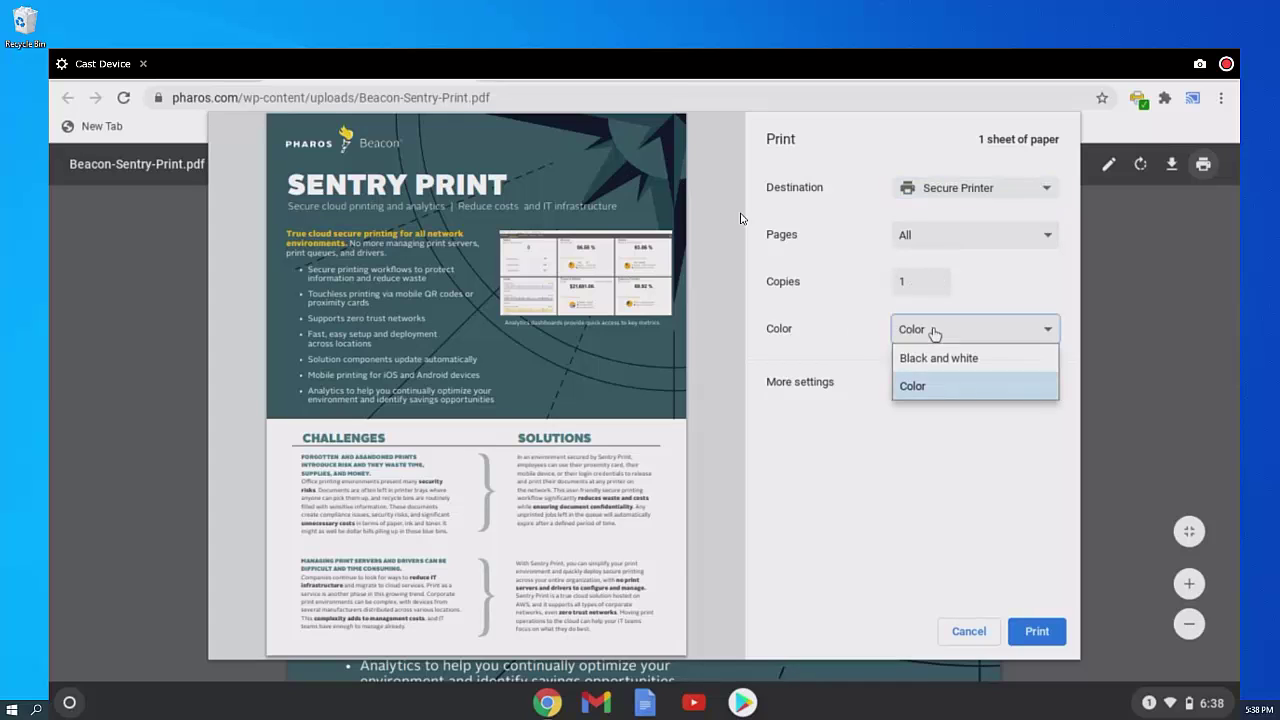
click(934, 360)
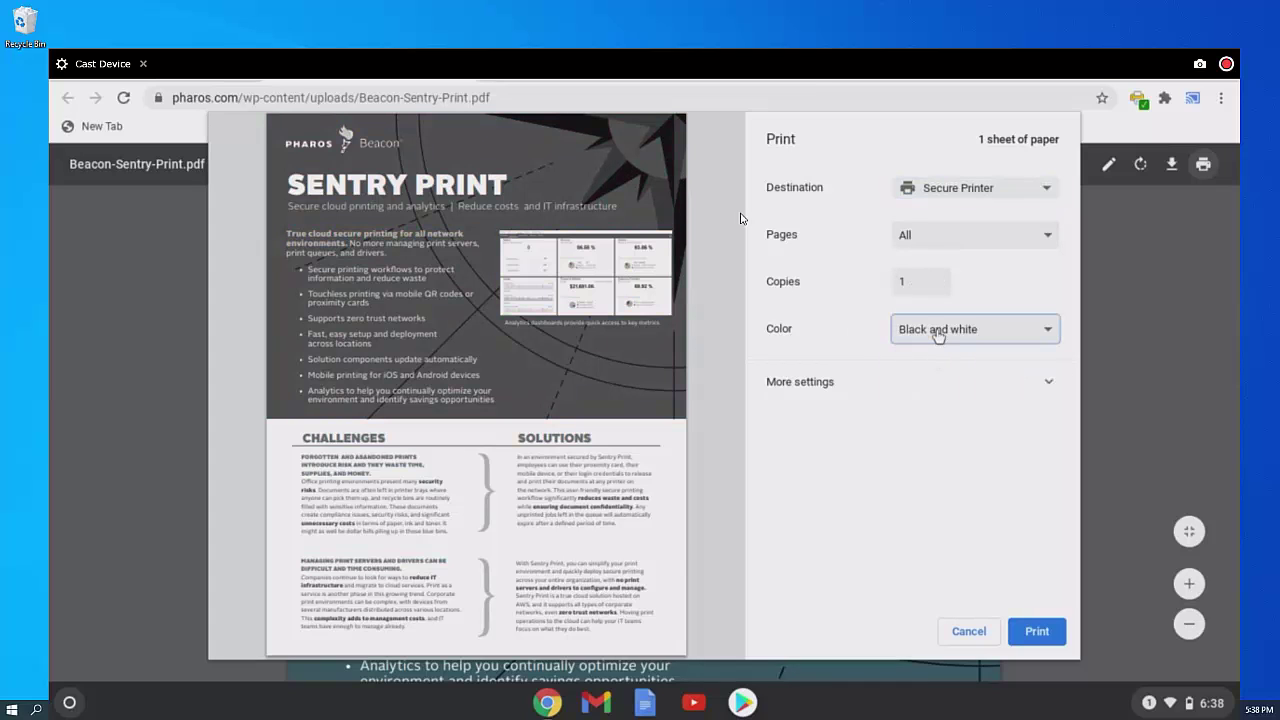
click(937, 330)
click(930, 386)
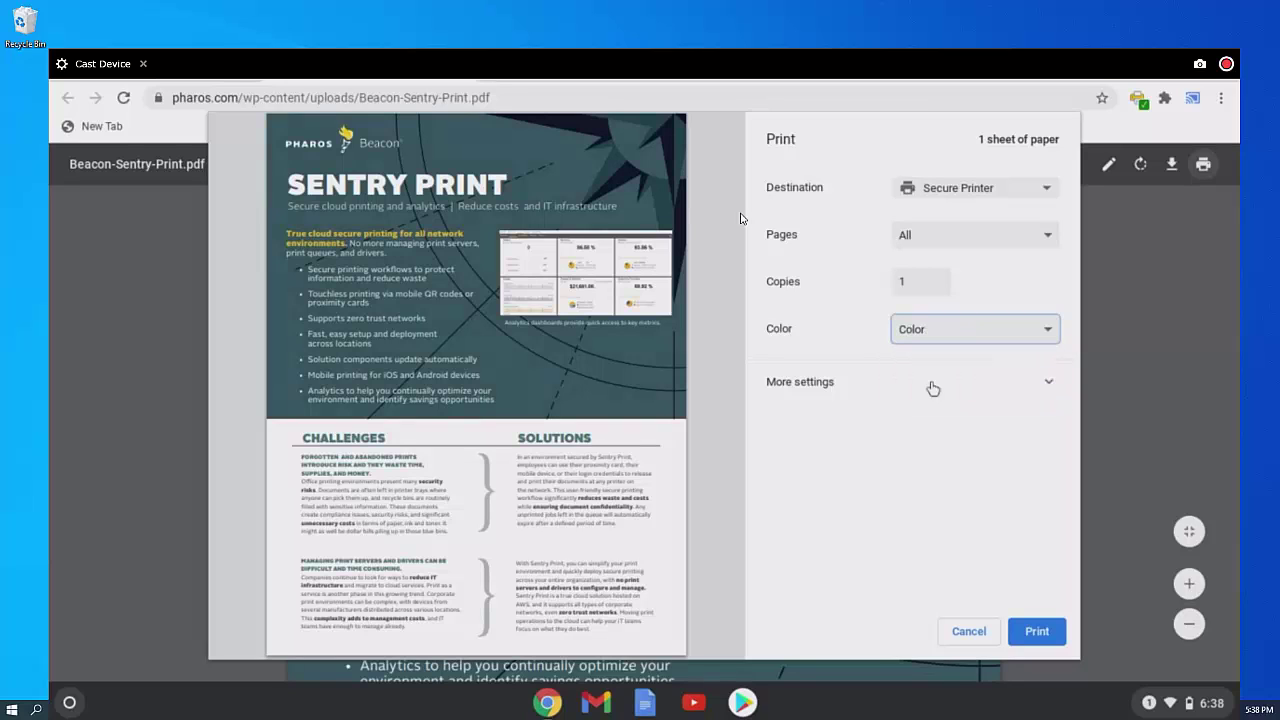
Send the PDF to Secure Printer with the current print settings.
click(1042, 645)
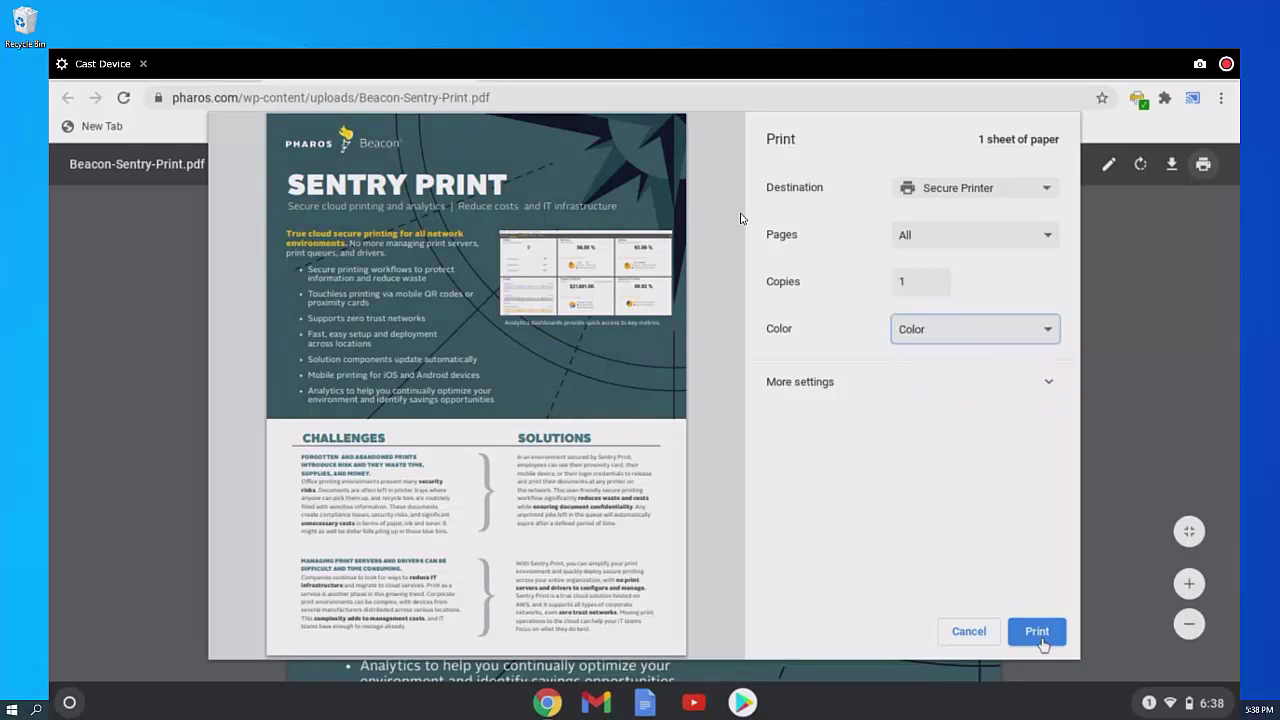